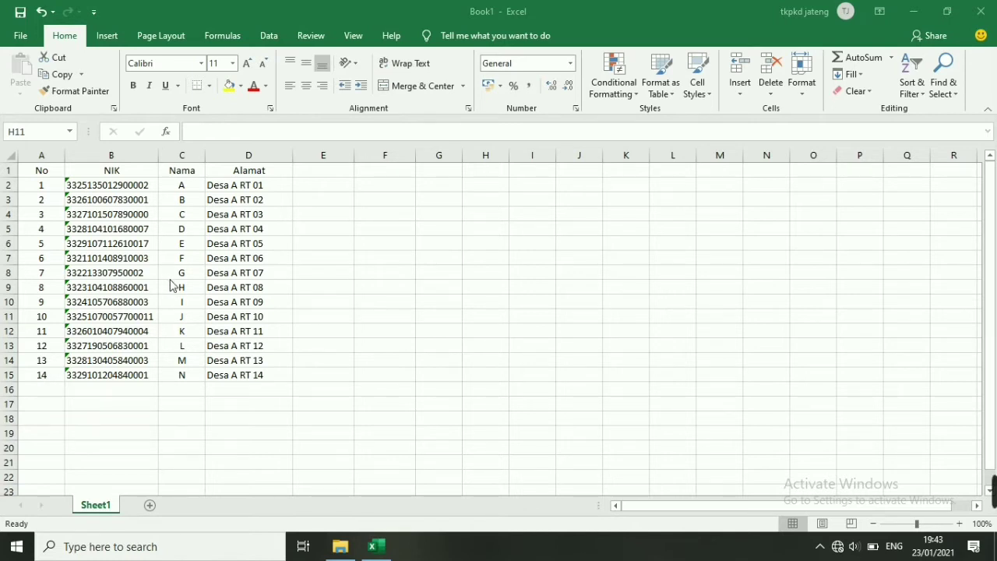
Step: Add the header "Jumlah karakter nik" in cell E1 and fit column E's width to it
{"action": "left_click", "coordinate": [317, 171]}
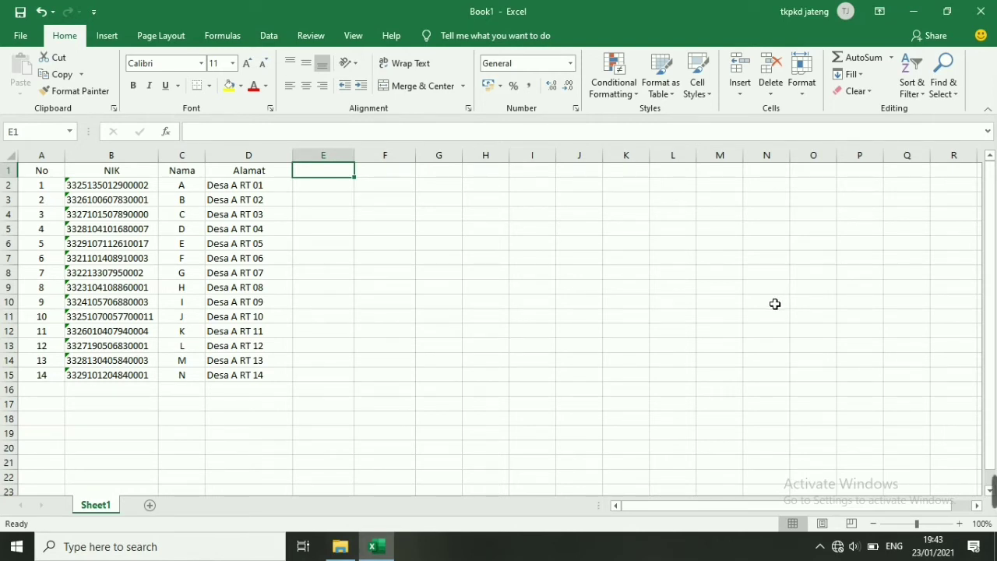
{"action": "type", "text": "KARAK"}
{"action": "key", "text": "BackSpace"}
{"action": "key", "text": "BackSpace"}
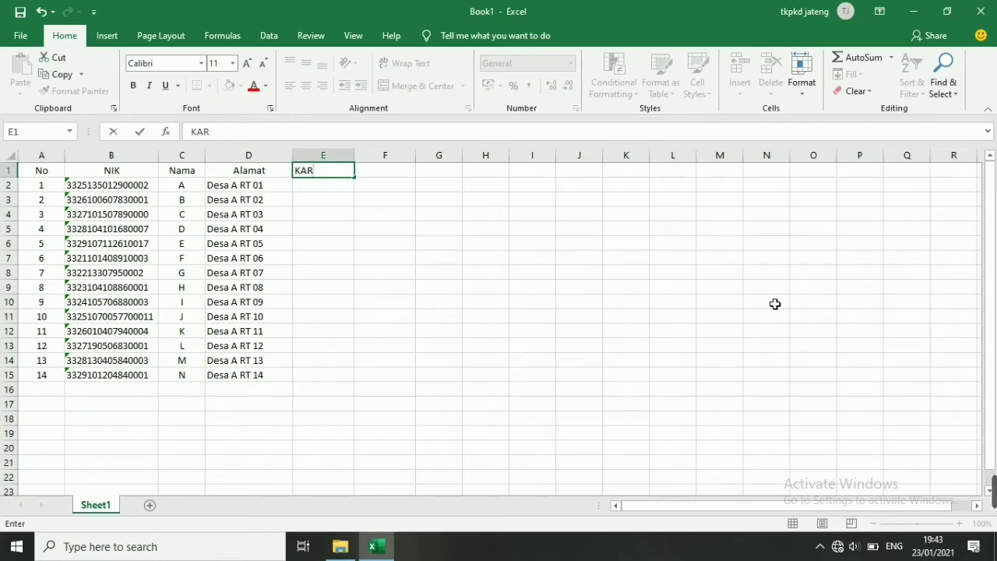
{"action": "key", "text": "BackSpace"}
{"action": "key", "text": "BackSpace"}
{"action": "key", "text": "BackSpace"}
{"action": "type", "text": "Jumla"}
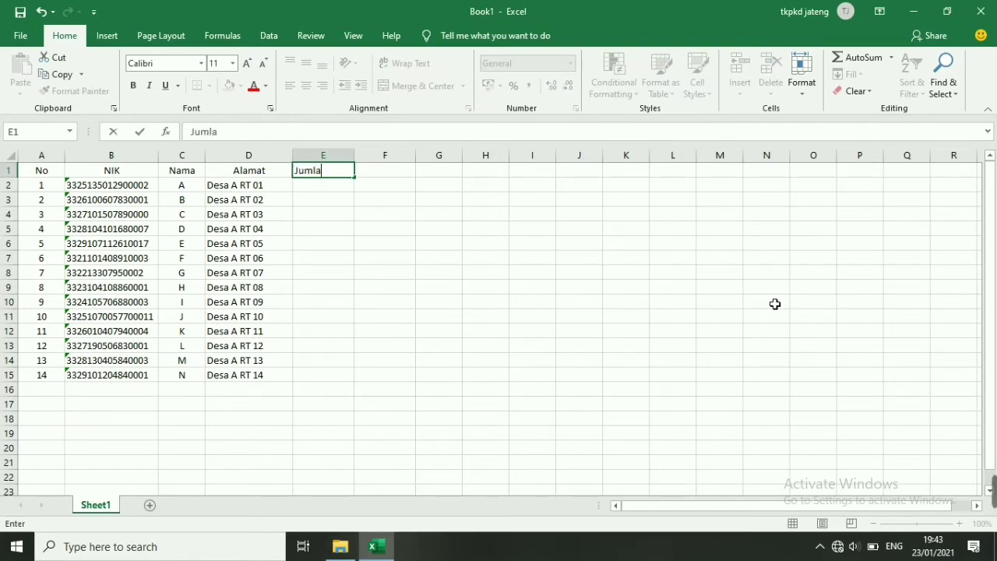
{"action": "type", "text": "h karakter nik"}
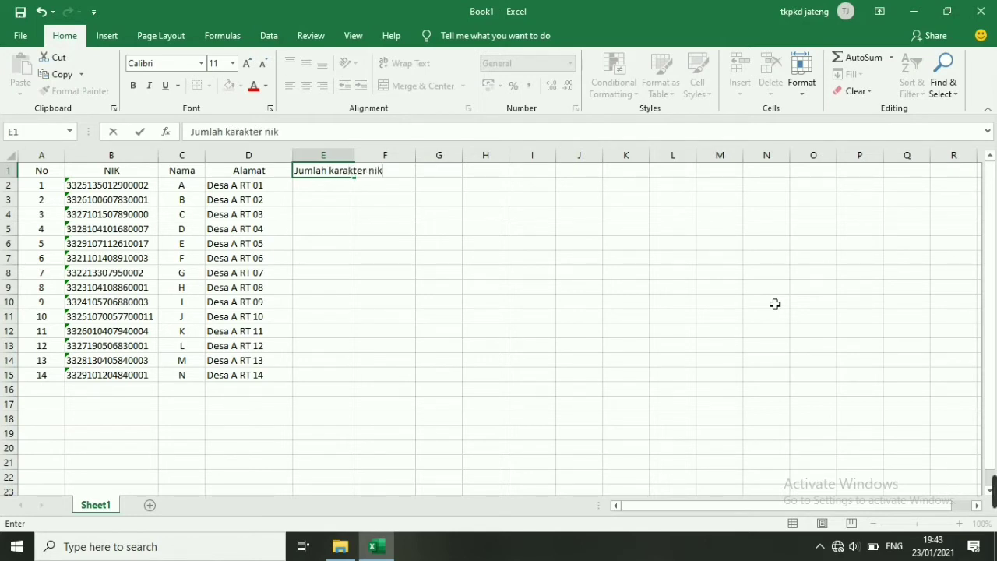
{"action": "left_click", "coordinate": [774, 303]}
{"action": "double_click", "coordinate": [356, 152]}
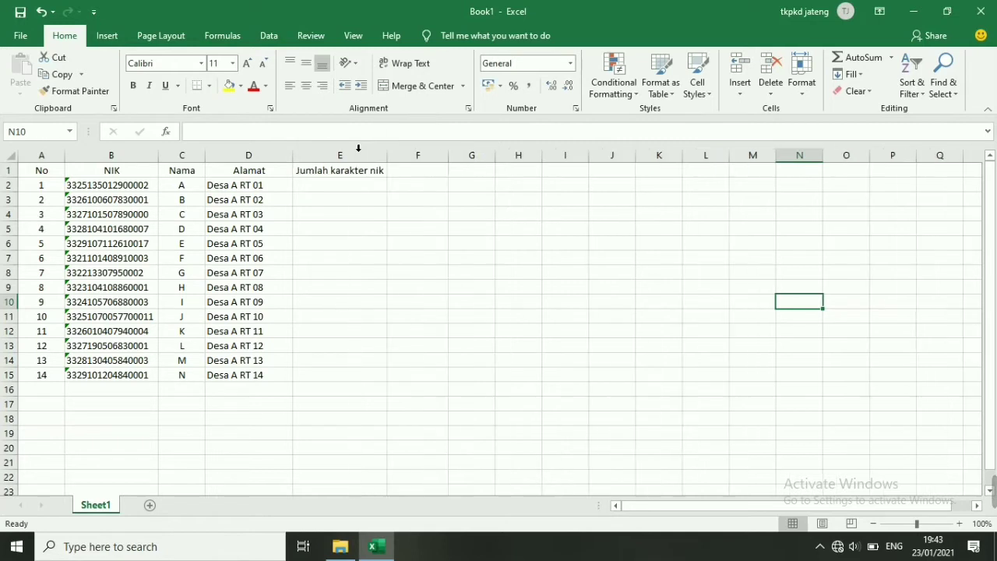
Step: Enter the formula =IF(LEN(B2)=16;"VALID";"TIDAK VALID") in cell E2 to check the NIK's character count
{"action": "left_click", "coordinate": [351, 185]}
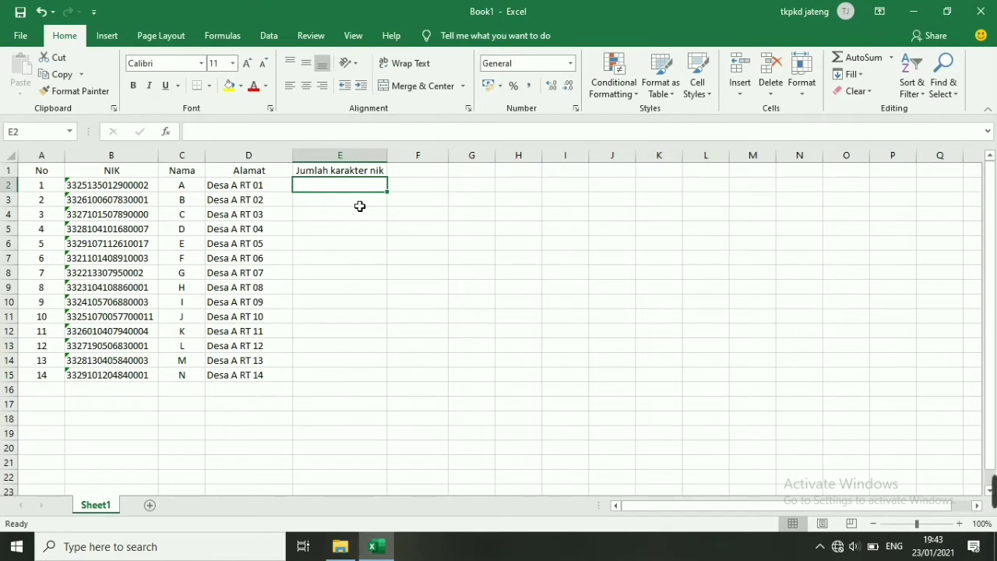
{"action": "type", "text": "=IF"}
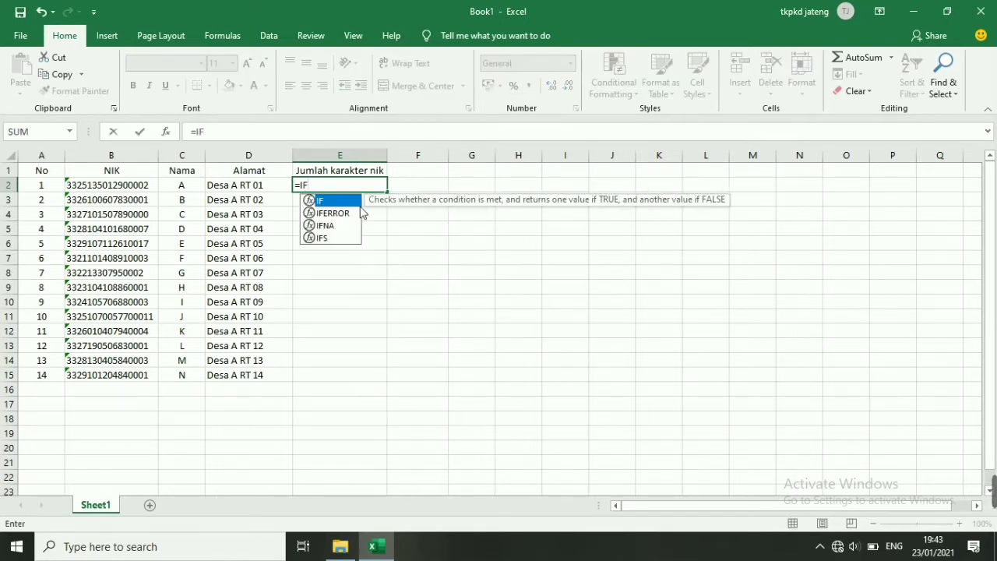
{"action": "double_click", "coordinate": [331, 204]}
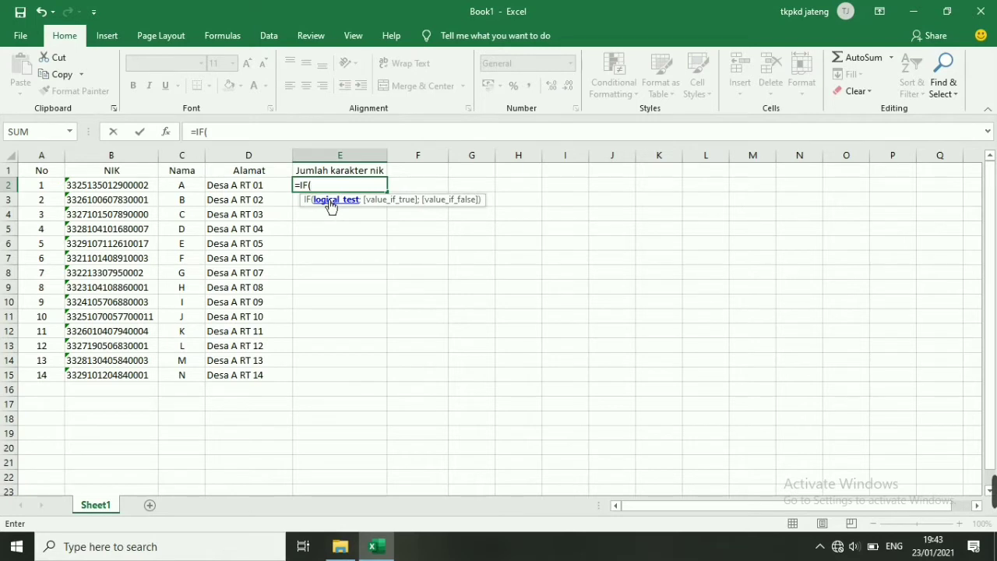
{"action": "type", "text": "len"}
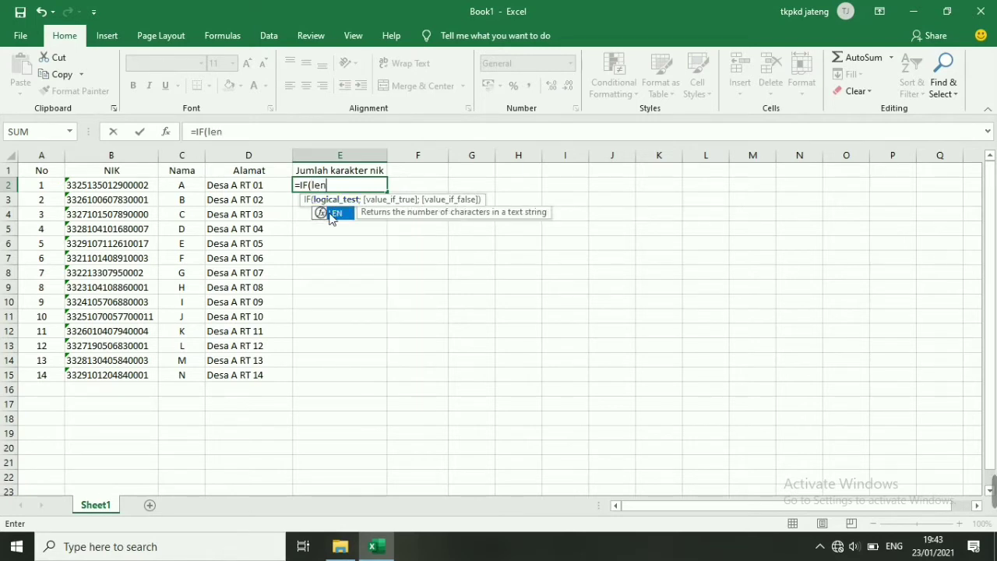
{"action": "double_click", "coordinate": [330, 214]}
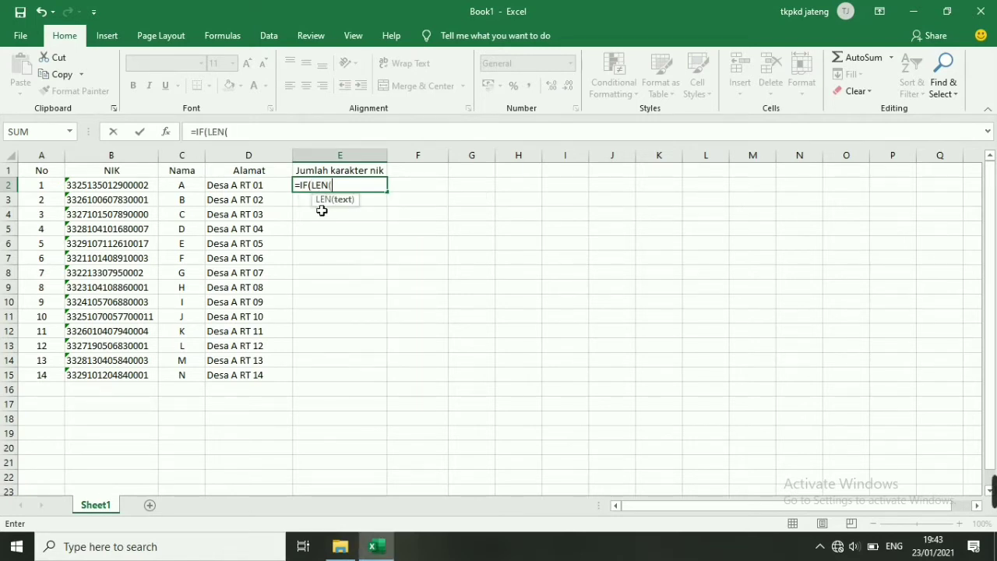
{"action": "left_click", "coordinate": [142, 186]}
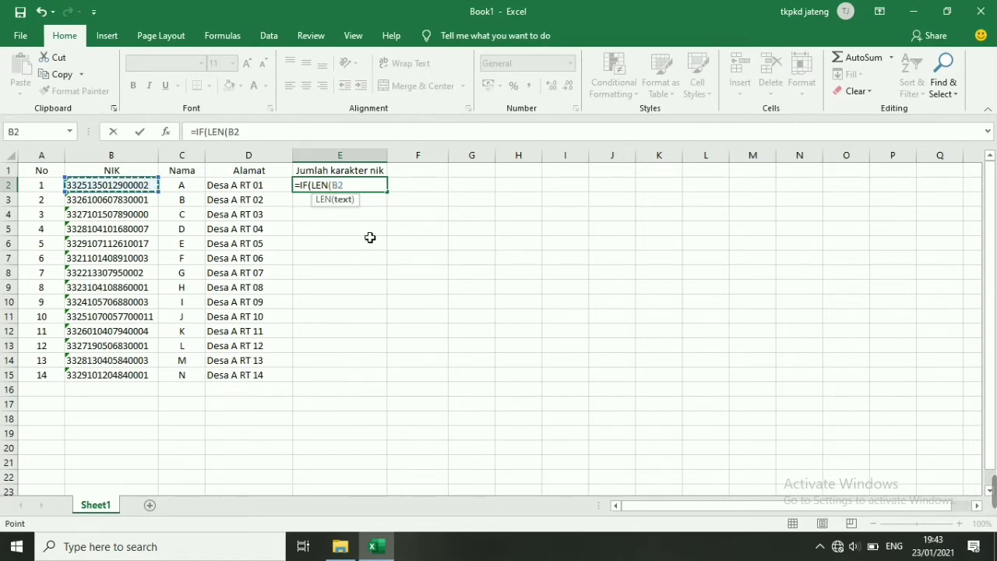
{"action": "type", "text": ")"}
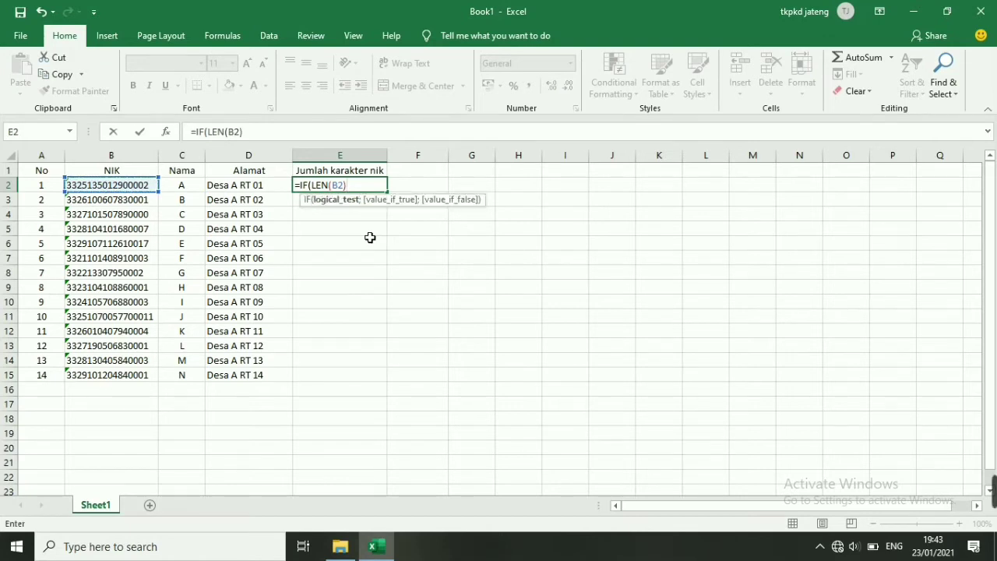
{"action": "type", "text": "=16;"}
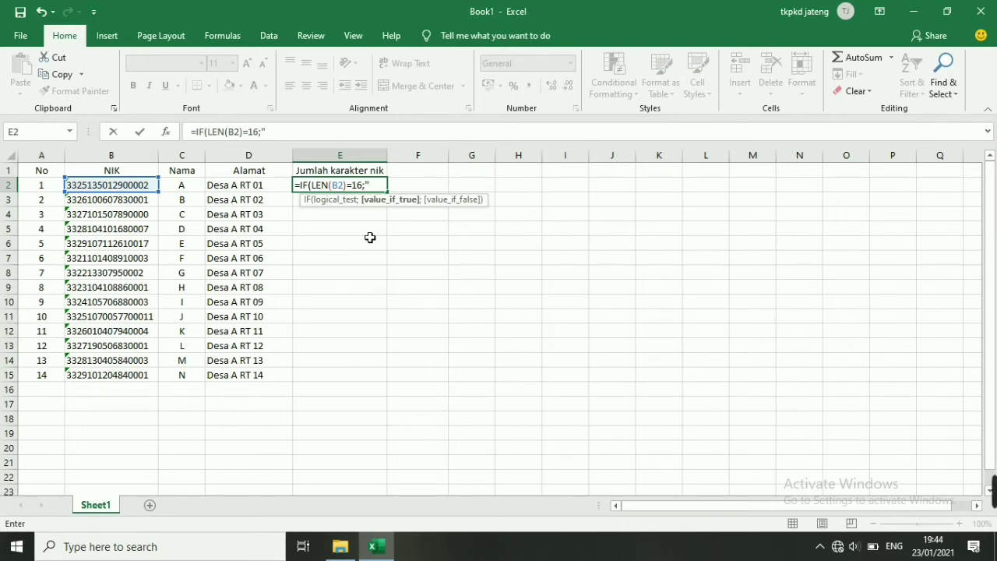
{"action": "type", "text": "VALID\";\"TI"}
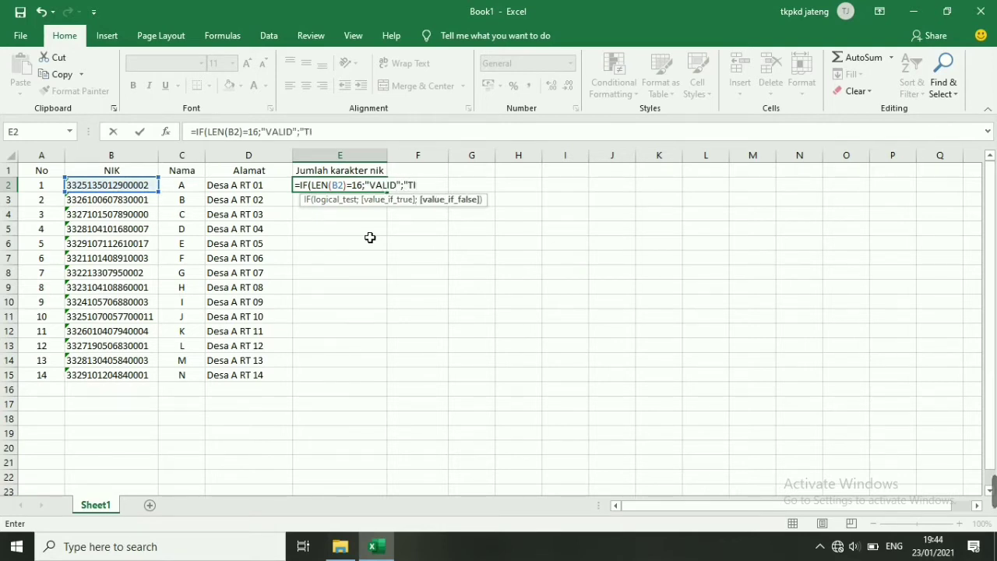
{"action": "type", "text": "DAK VALID"}
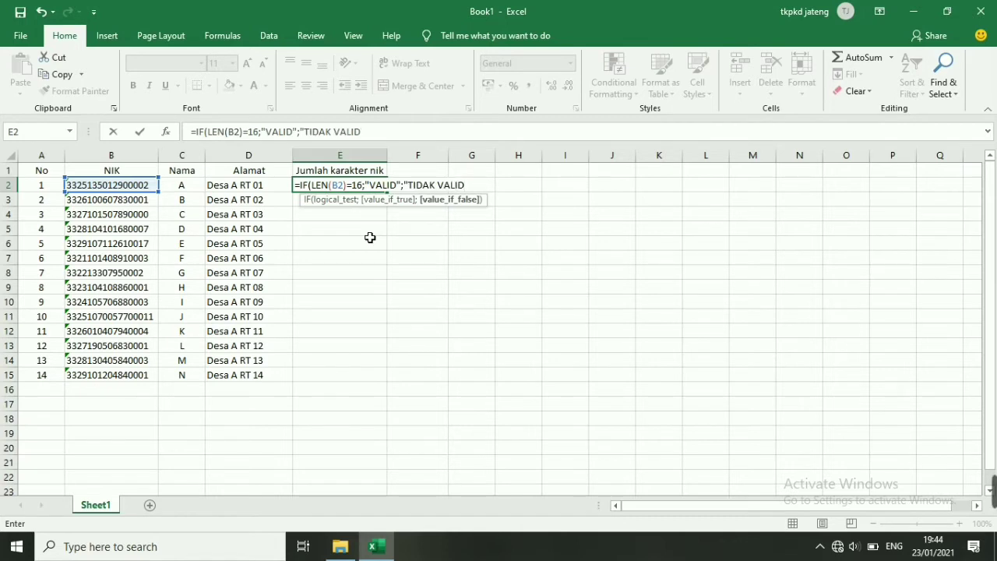
{"action": "type", "text": "\")"}
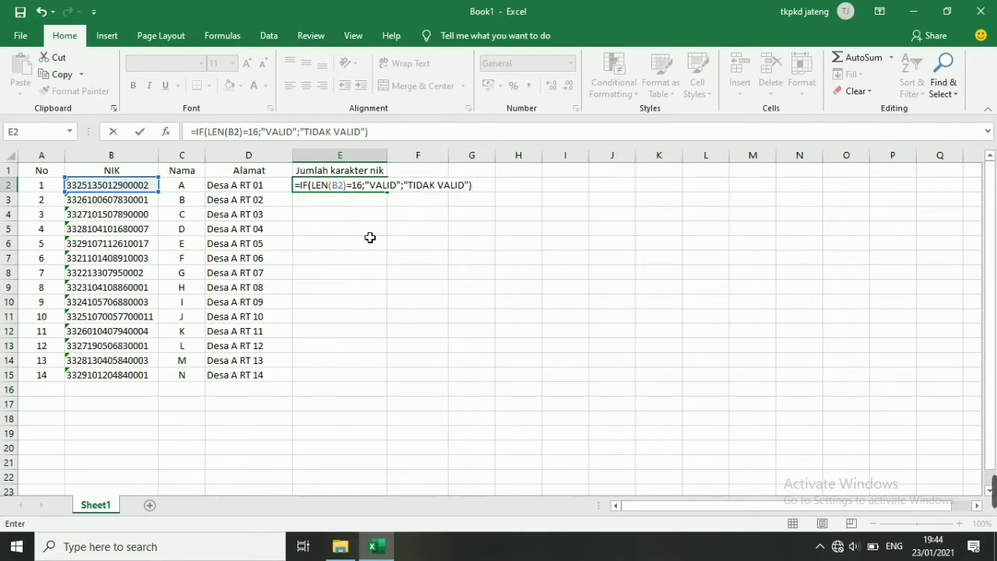
{"action": "key", "text": "Return"}
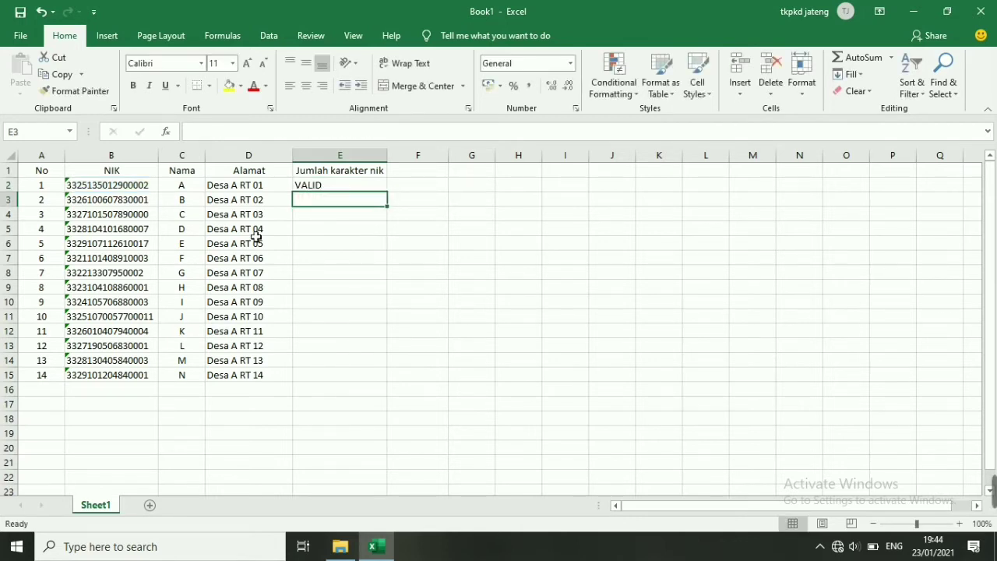
Step: Copy the E2 formula down to E15 and compare the check results with the entries in the NIK column
{"action": "left_click", "coordinate": [338, 187]}
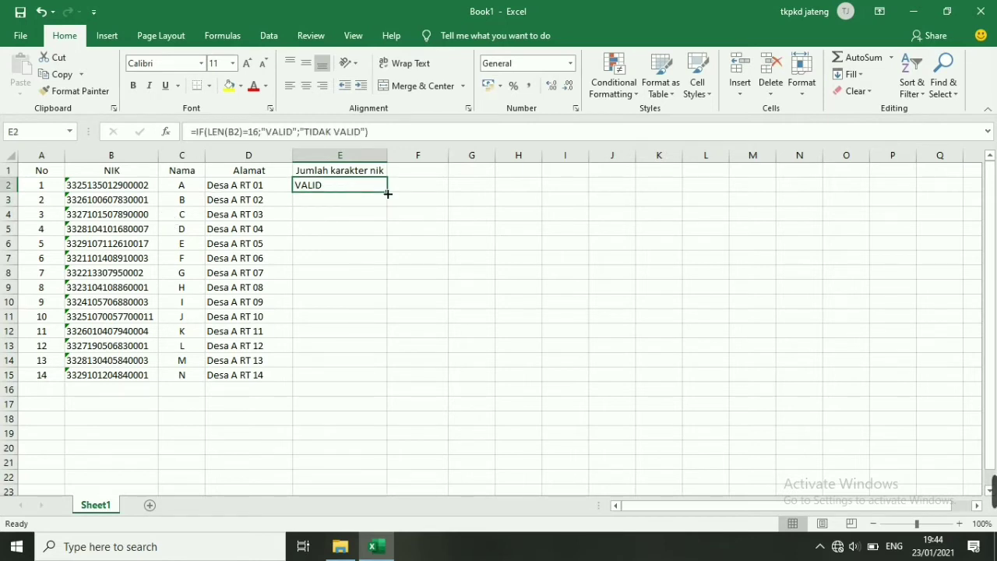
{"action": "left_click_drag", "start_coordinate": [388, 193], "coordinate": [388, 383]}
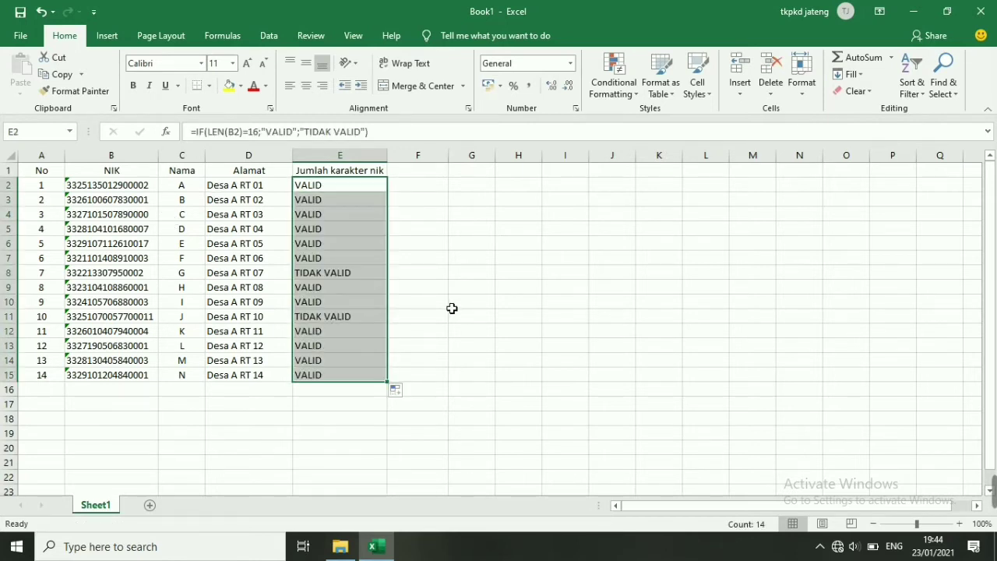
{"action": "left_click", "coordinate": [447, 253]}
{"action": "left_click", "coordinate": [377, 275]}
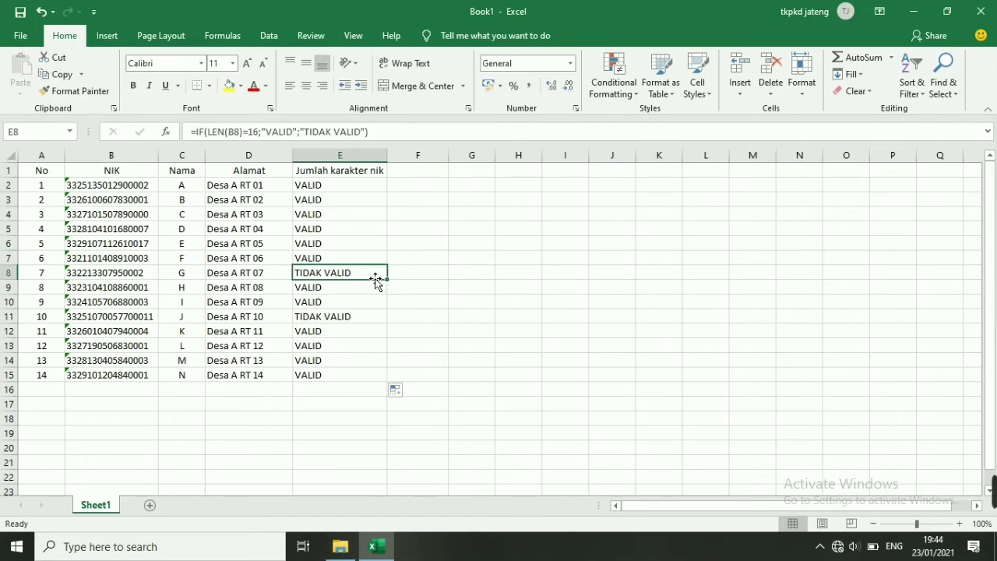
{"action": "left_click", "coordinate": [146, 275]}
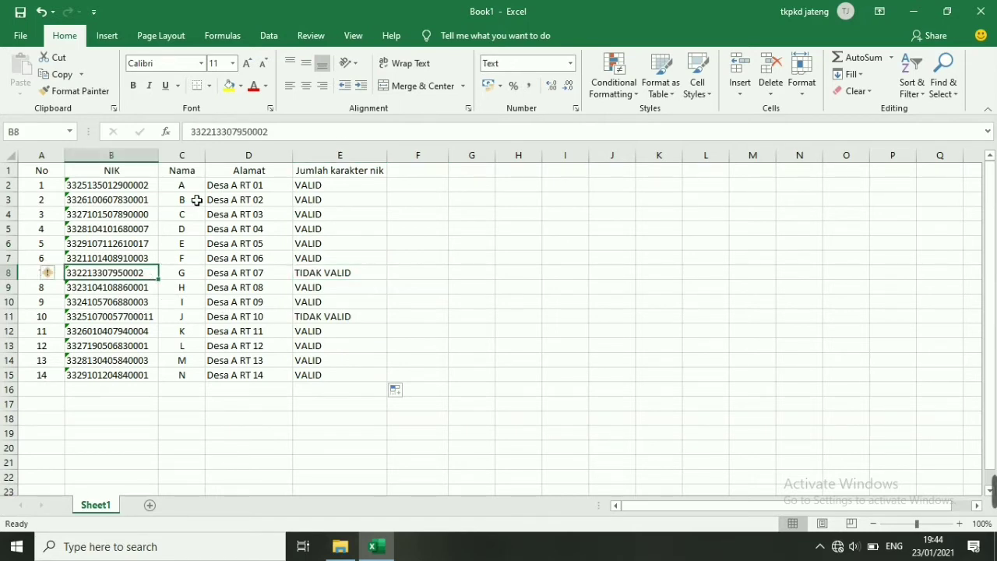
{"action": "left_click", "coordinate": [270, 133]}
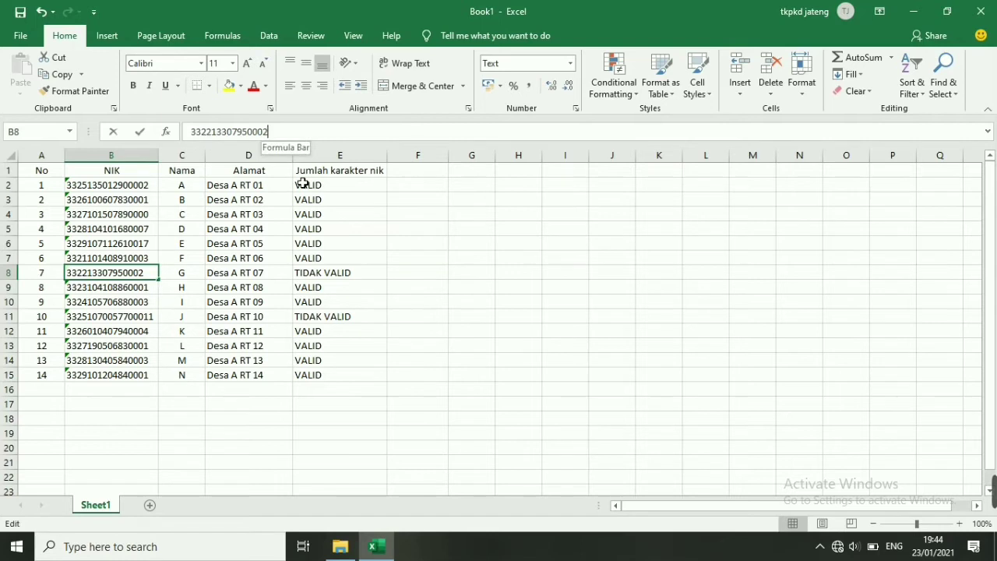
{"action": "left_click", "coordinate": [315, 314]}
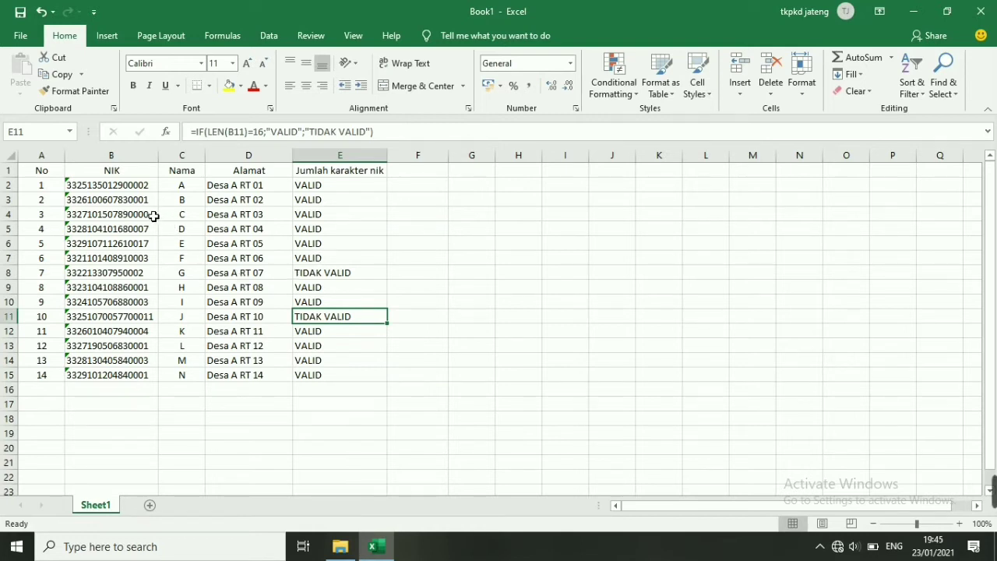
{"action": "left_click", "coordinate": [154, 216]}
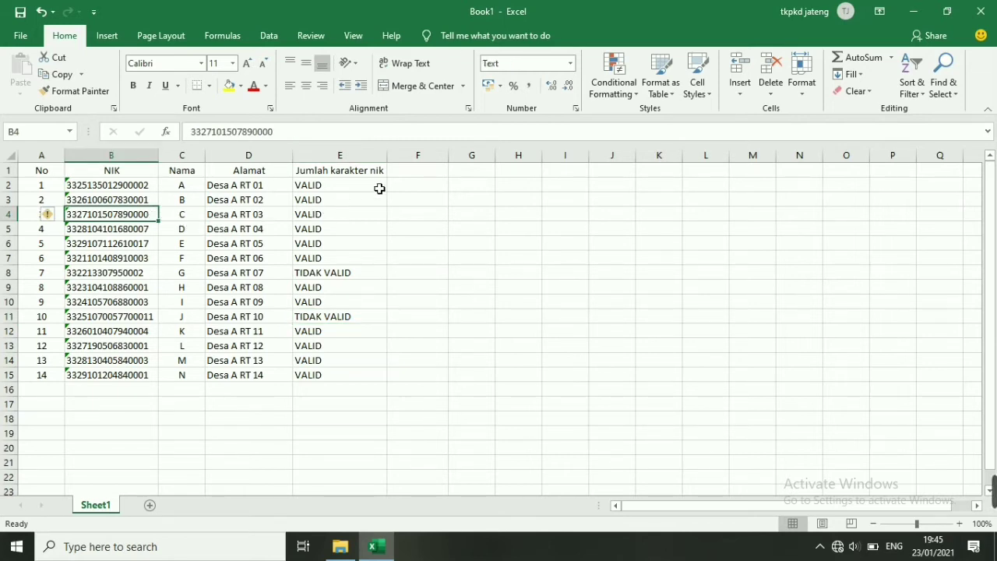
Step: Add the header "validasi nik" in cell F1
{"action": "left_click", "coordinate": [406, 177]}
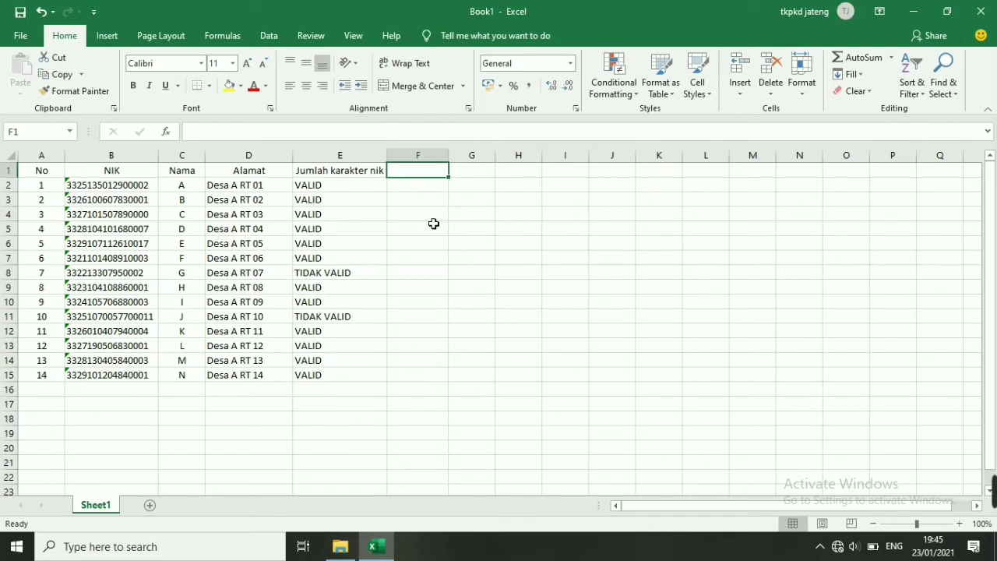
{"action": "type", "text": "VALIDA"}
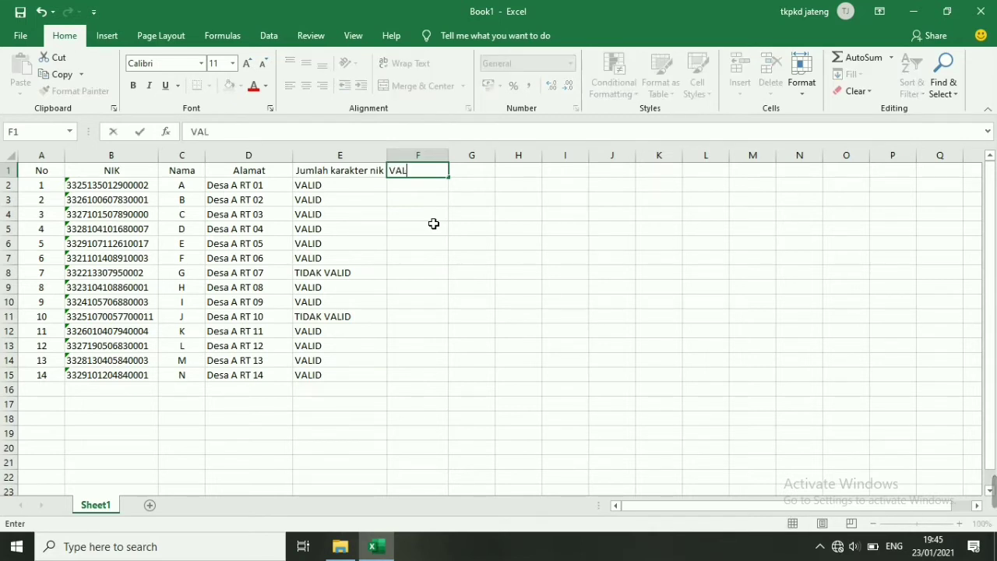
{"action": "key", "text": "BackSpace"}
{"action": "key", "text": "BackSpace"}
{"action": "key", "text": "BackSpace"}
{"action": "key", "text": "BackSpace"}
{"action": "key", "text": "BackSpace"}
{"action": "key", "text": "BackSpace"}
{"action": "type", "text": "validasi "}
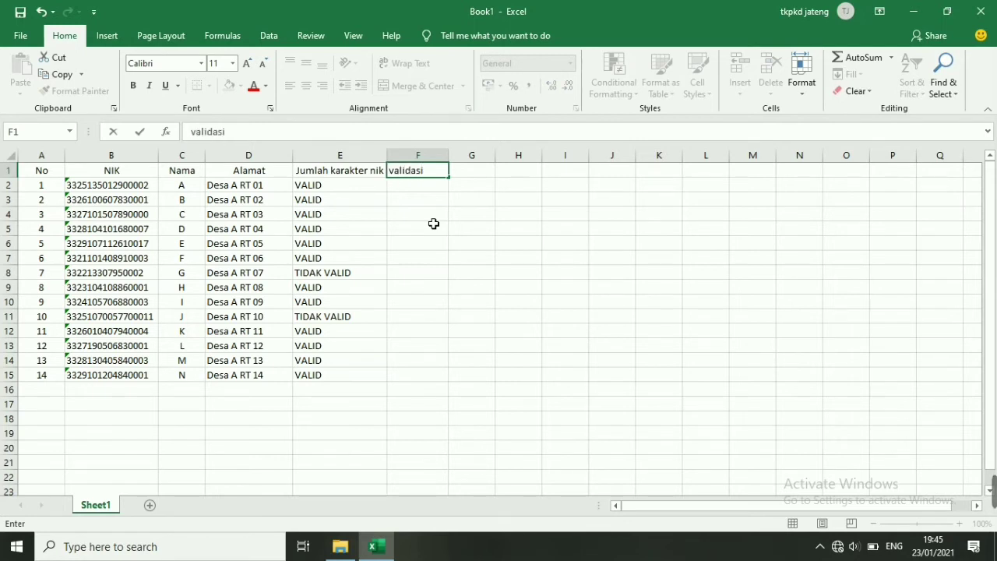
{"action": "type", "text": "nik"}
{"action": "key", "text": "Return"}
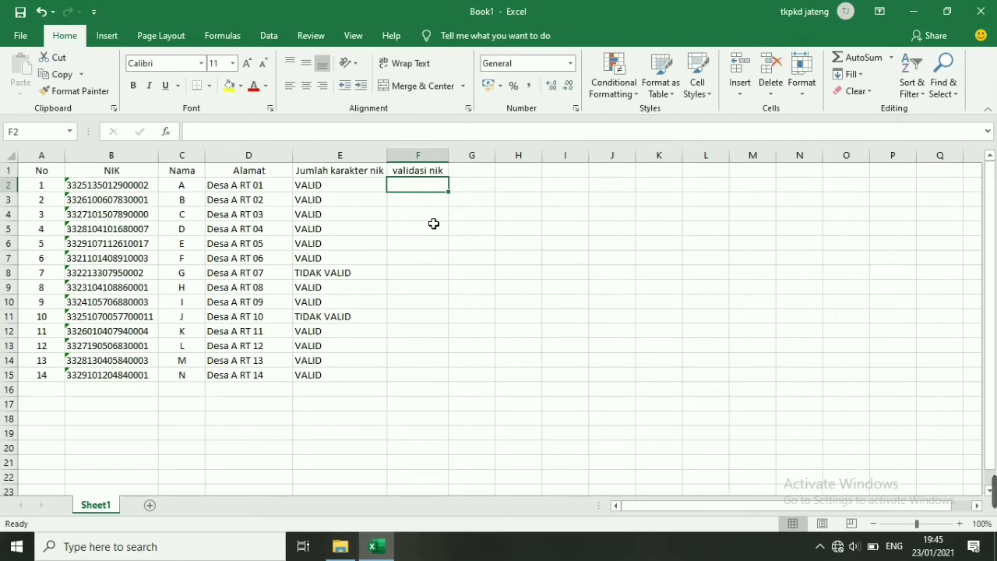
Step: Enter the formula =IF(RIGHT(B2;4)="0000";"TIDAK VALID";"VALID") in cell F2 to check the NIK's last four digits
{"action": "type", "text": "=IF"}
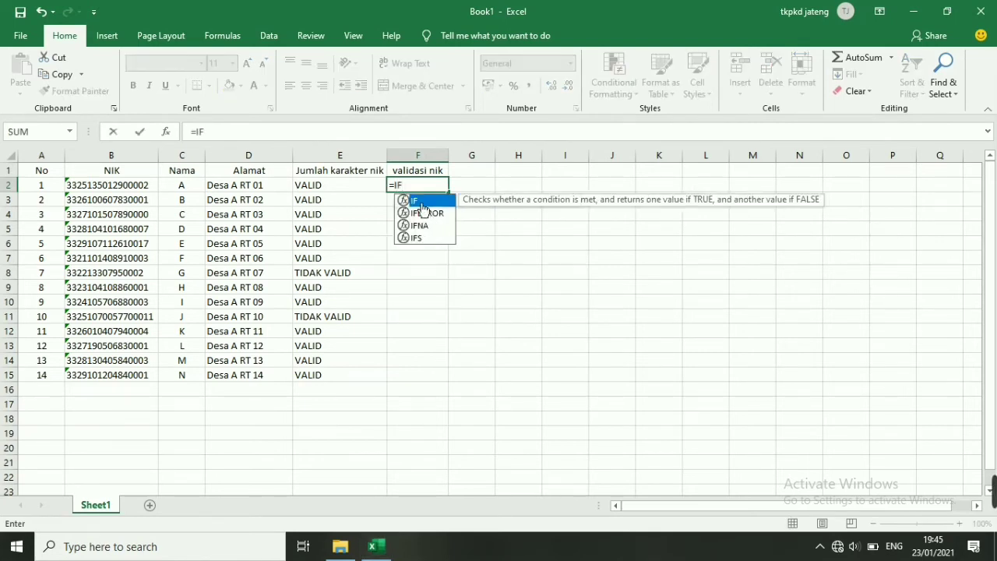
{"action": "double_click", "coordinate": [423, 204]}
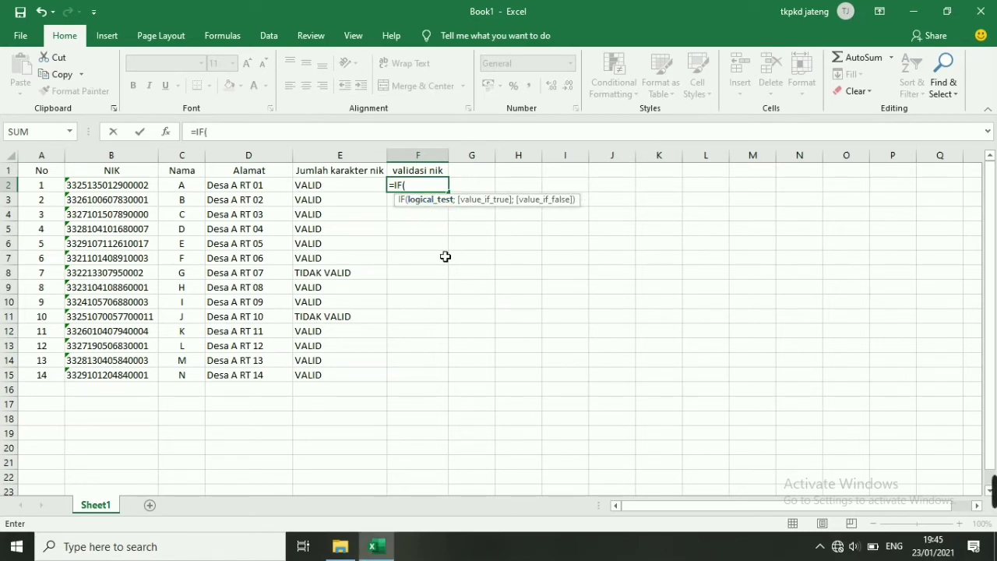
{"action": "type", "text": "RI"}
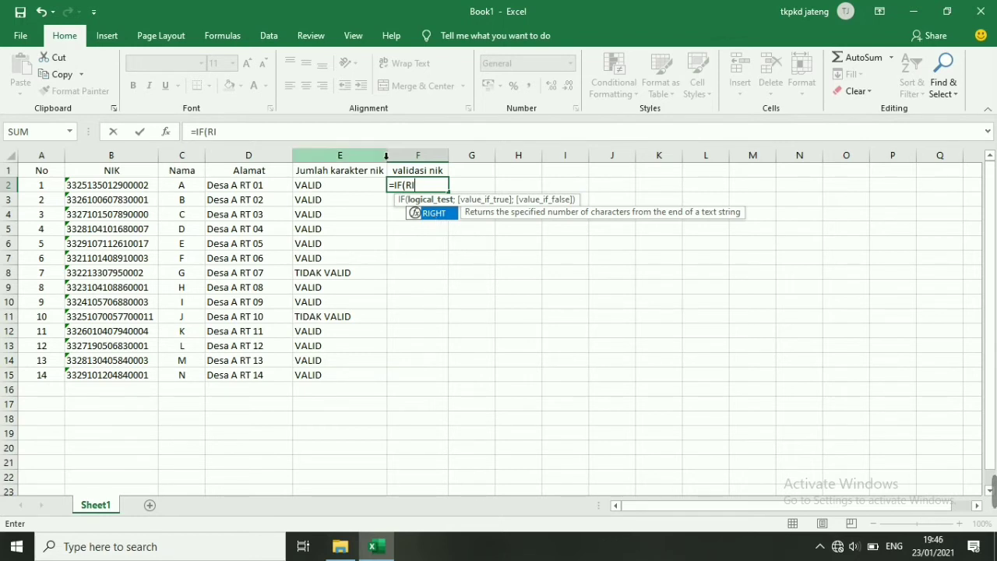
{"action": "double_click", "coordinate": [434, 213]}
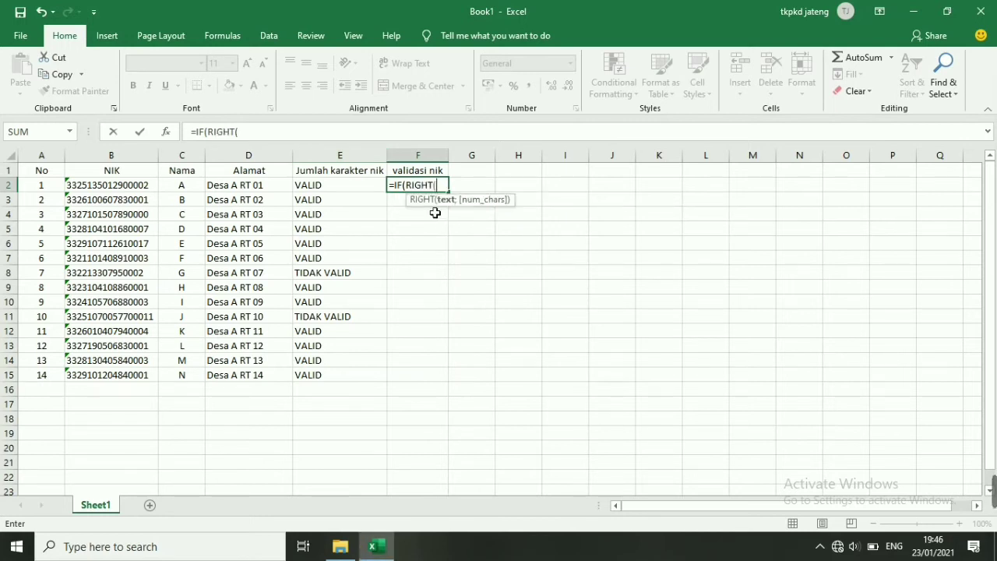
{"action": "left_click", "coordinate": [143, 185]}
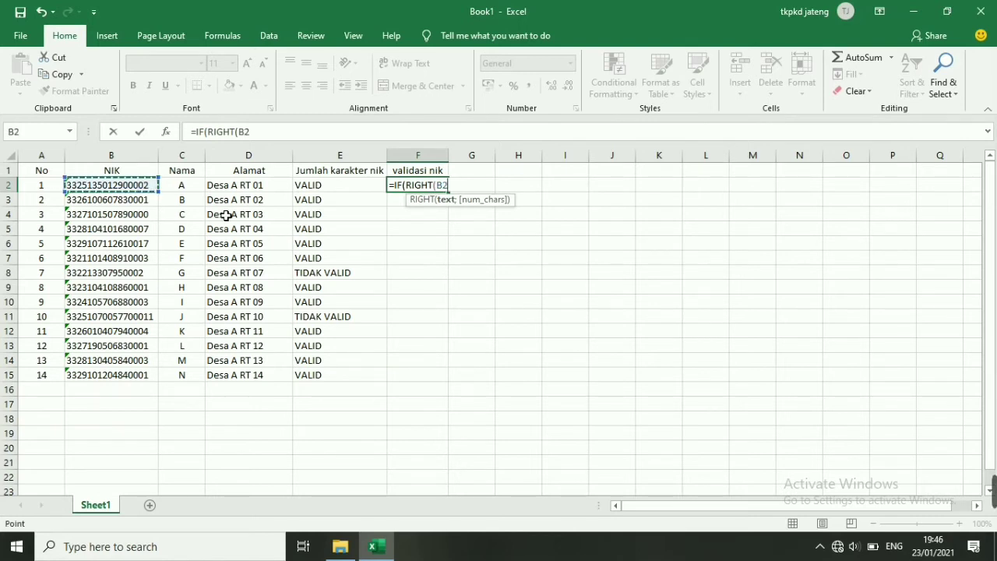
{"action": "type", "text": ";"}
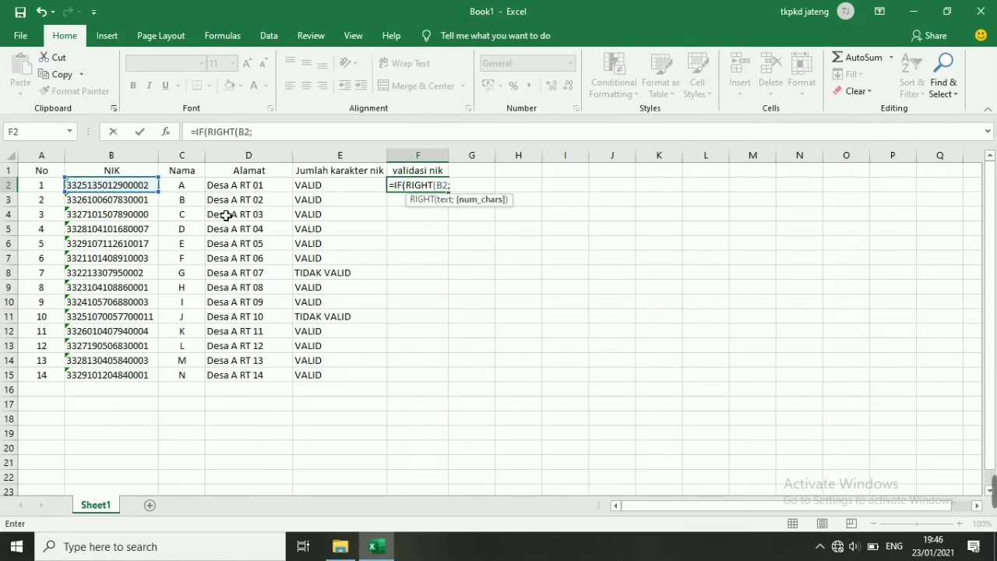
{"action": "type", "text": "4"}
{"action": "type", "text": ")="}
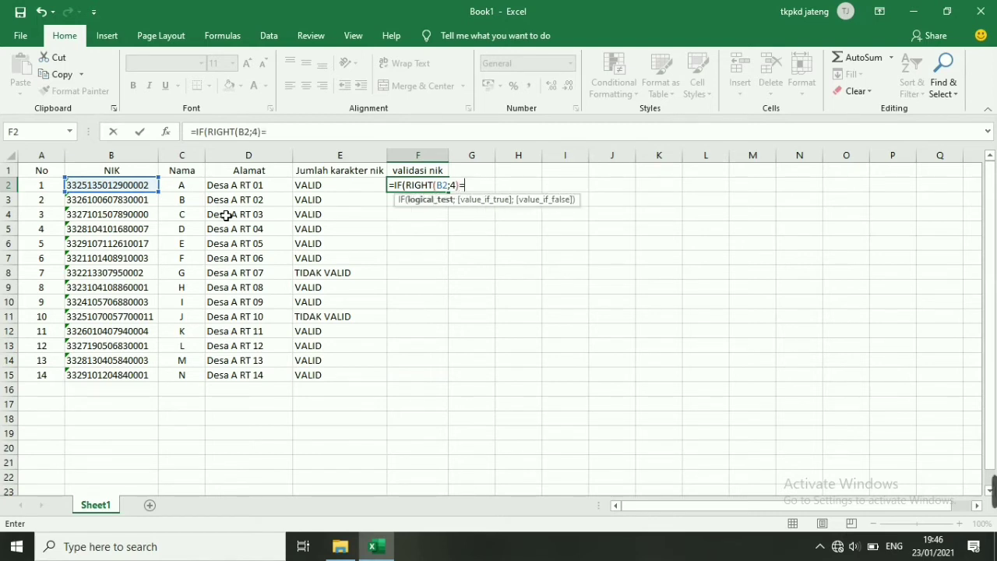
{"action": "type", "text": "\"0000"}
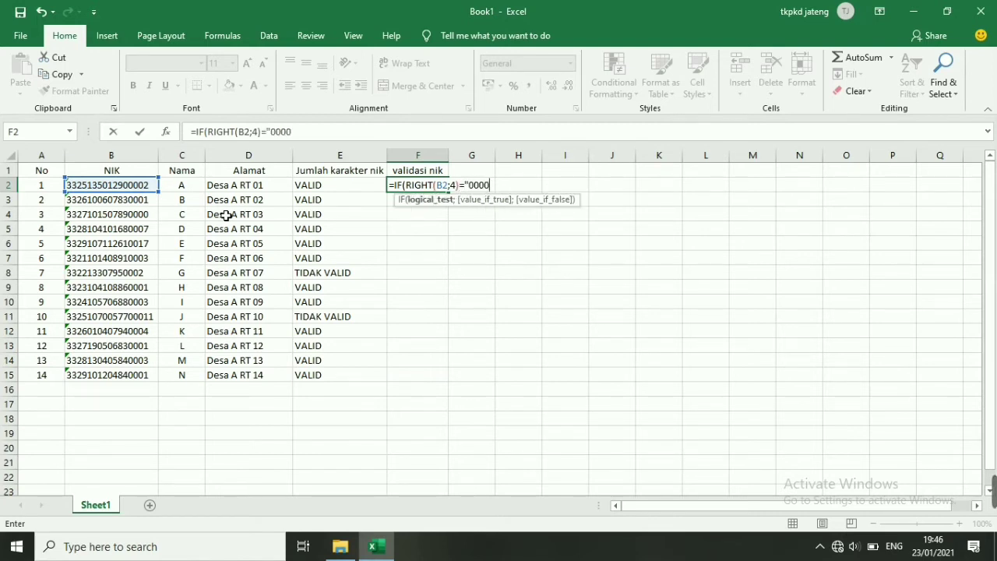
{"action": "type", "text": "\""}
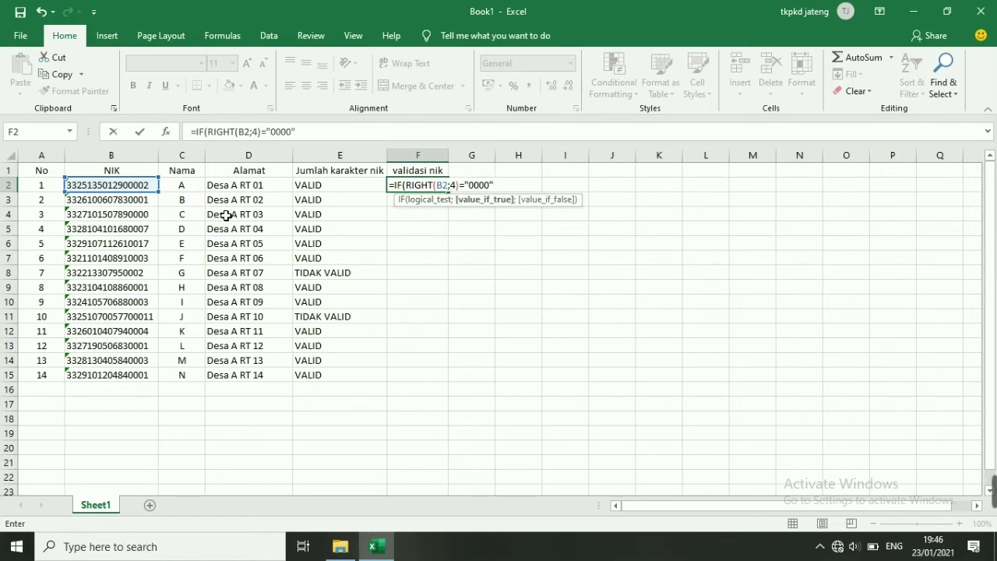
{"action": "type", "text": ";\"TIDAK VALID"}
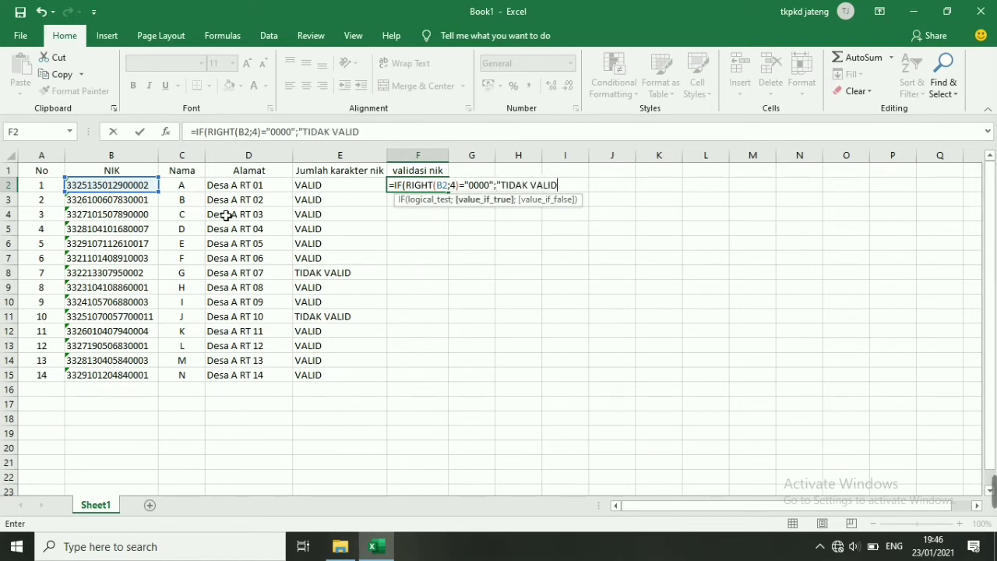
{"action": "type", "text": "\";"}
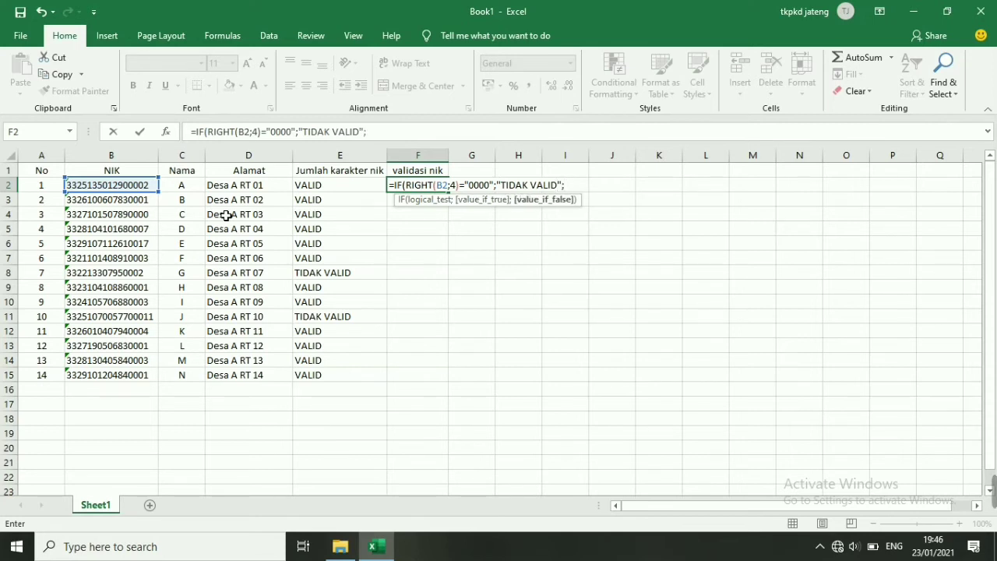
{"action": "type", "text": "\"VALID"}
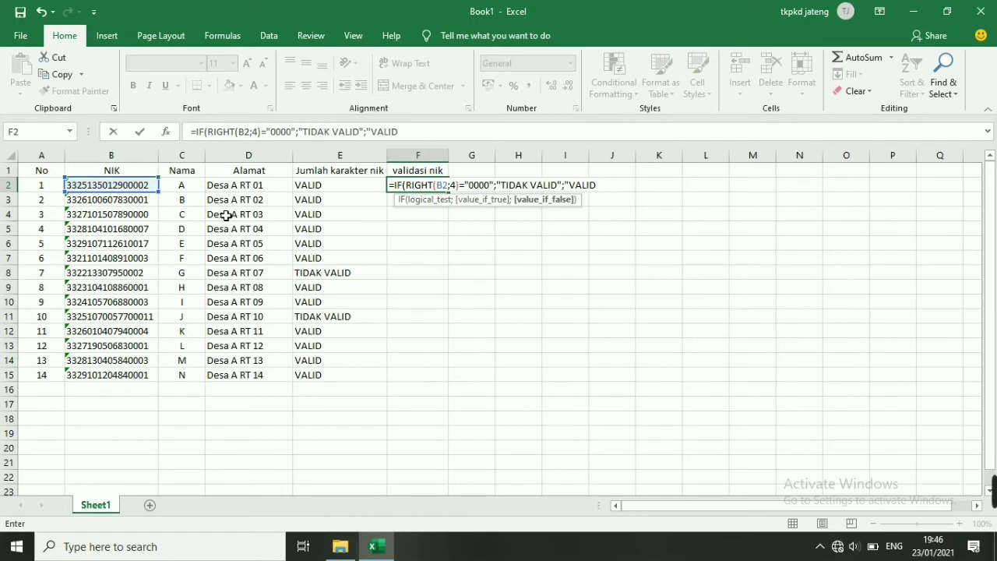
{"action": "type", "text": "\")"}
{"action": "key", "text": "Return"}
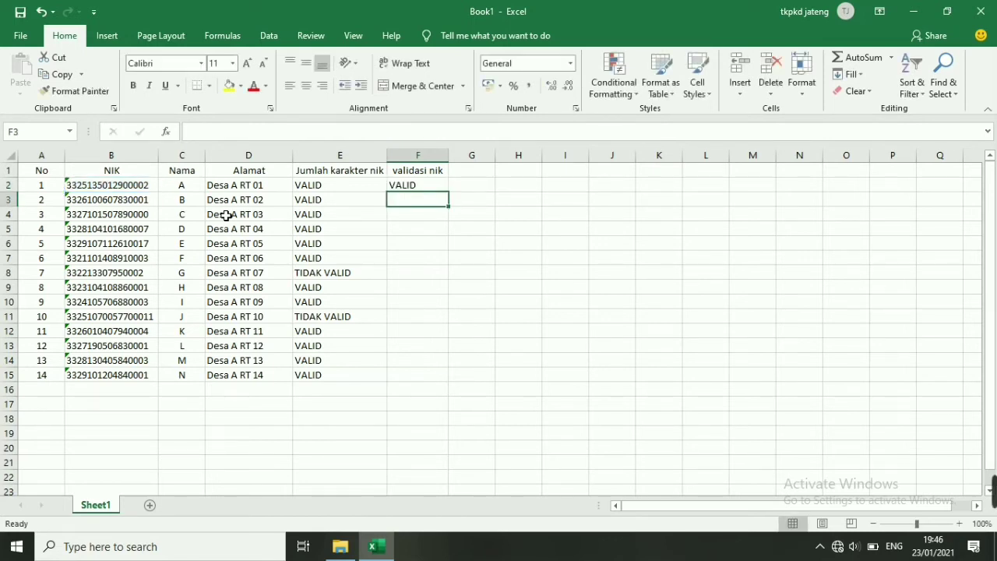
Step: Copy the F2 formula down to F15 and compare the row 4 result with its NIK entry
{"action": "left_click", "coordinate": [406, 186]}
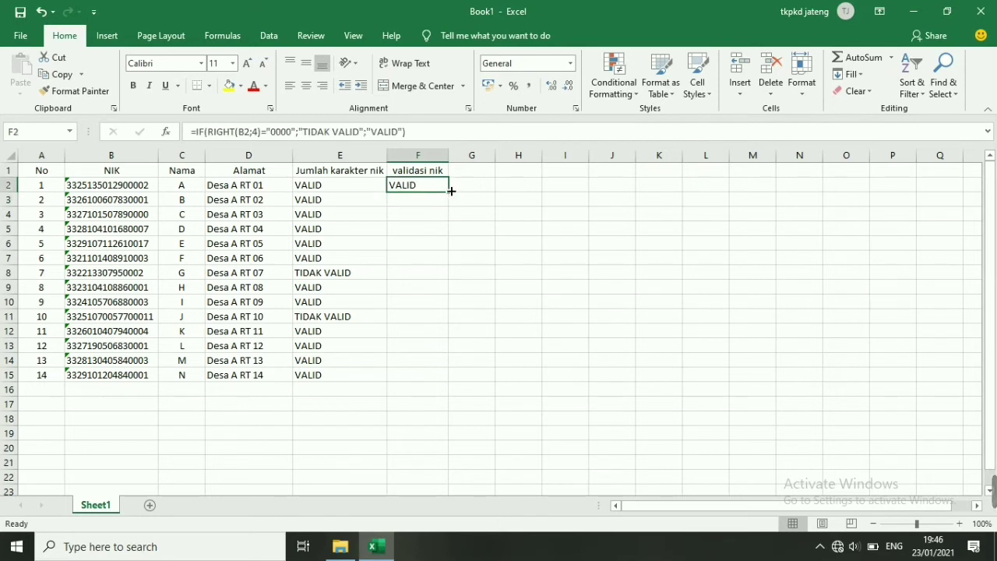
{"action": "left_click_drag", "start_coordinate": [451, 191], "coordinate": [448, 381]}
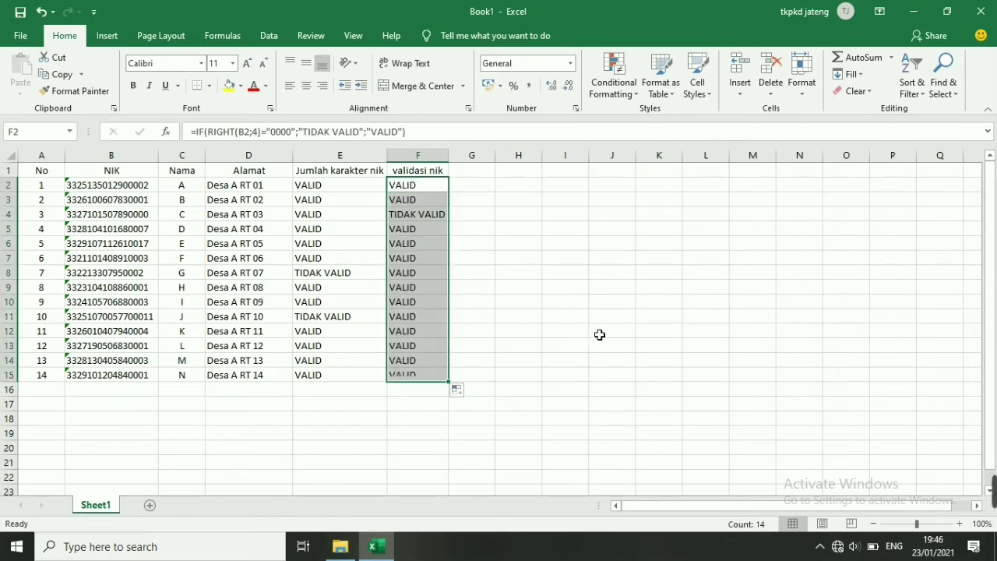
{"action": "left_click", "coordinate": [599, 306]}
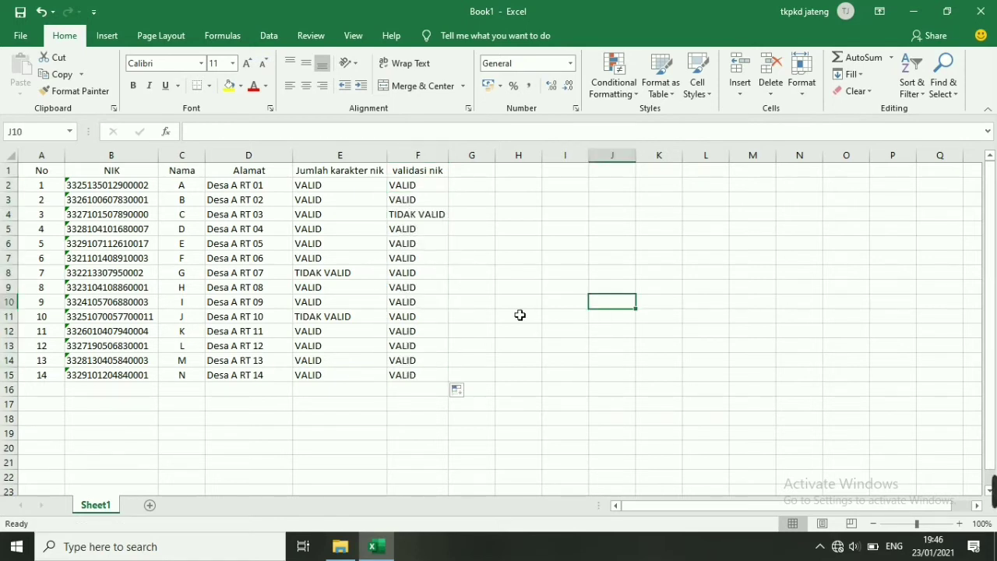
{"action": "left_click", "coordinate": [435, 214]}
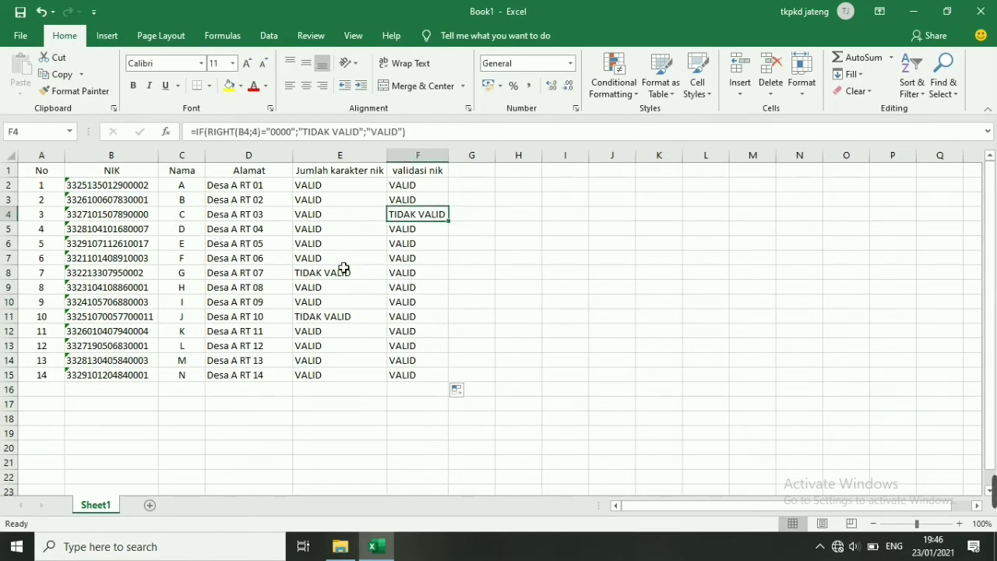
{"action": "left_click", "coordinate": [154, 223]}
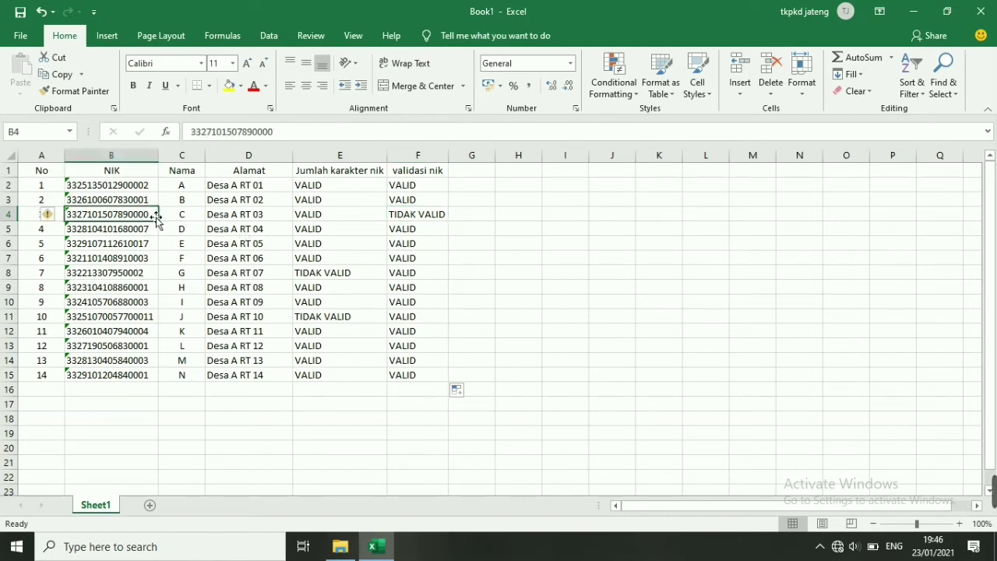
{"action": "left_click", "coordinate": [503, 242]}
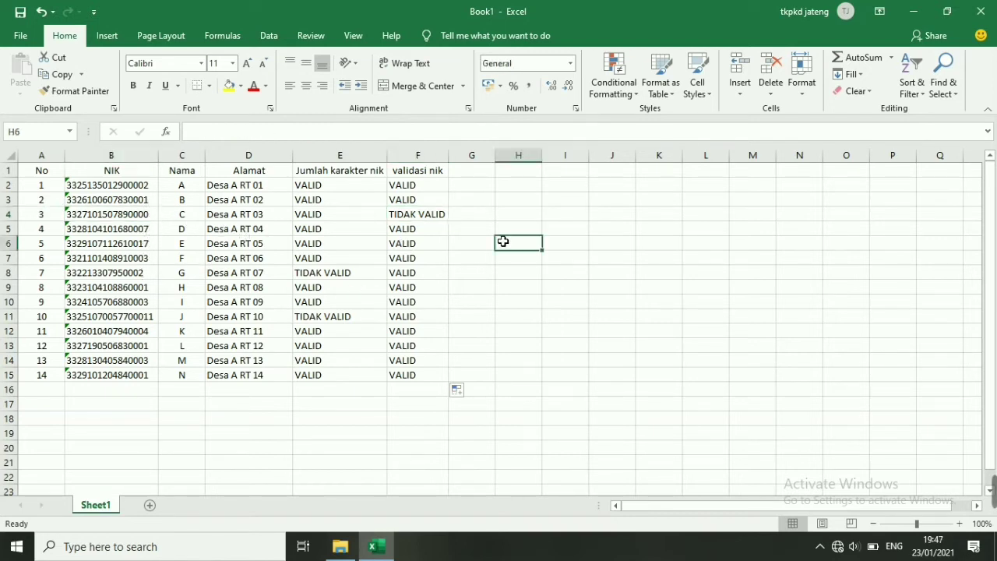
Step: Review the headers and first results of the "Jumlah karakter nik" and "validasi nik" columns side by side
{"action": "left_click", "coordinate": [474, 175]}
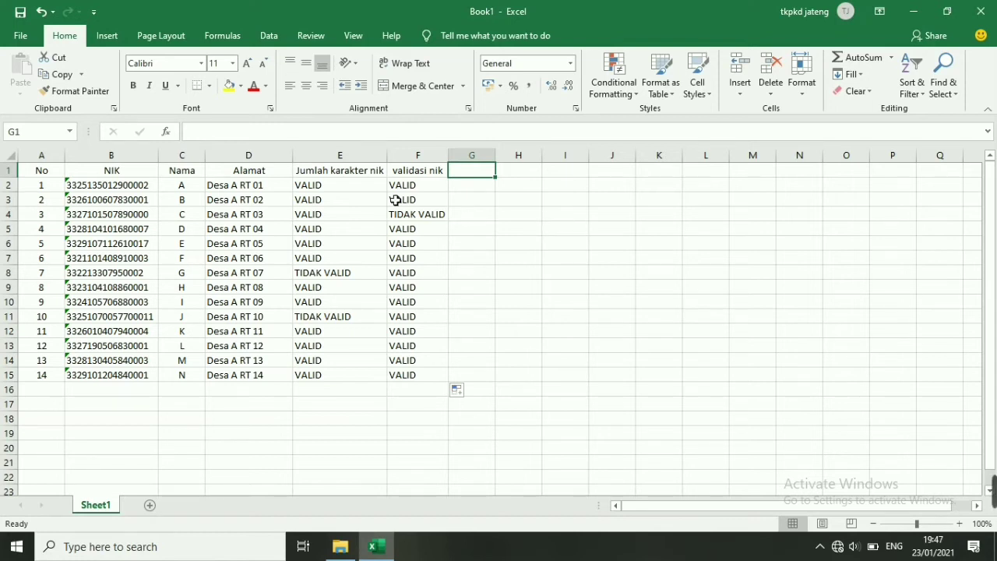
{"action": "left_click", "coordinate": [376, 172]}
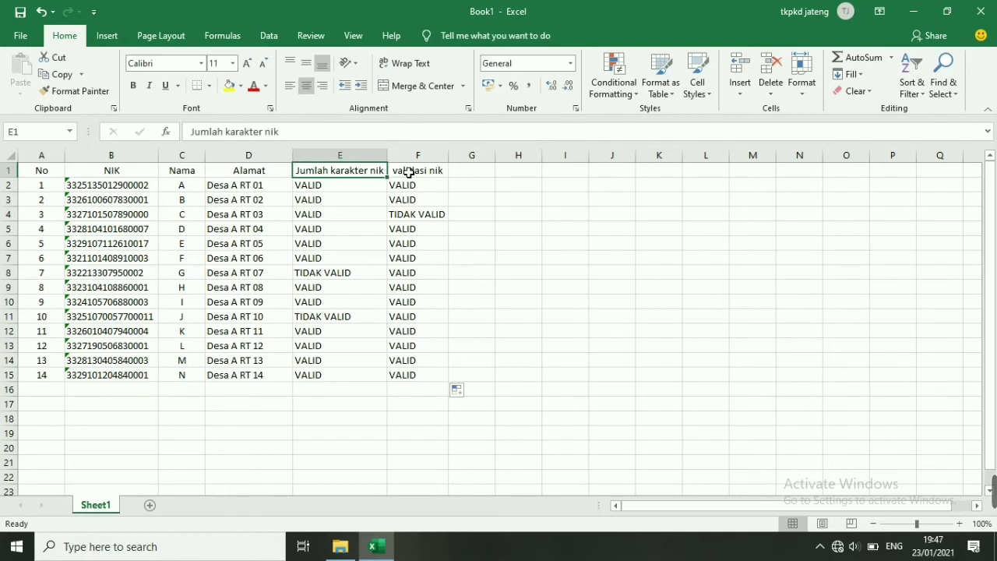
{"action": "left_click", "coordinate": [409, 173]}
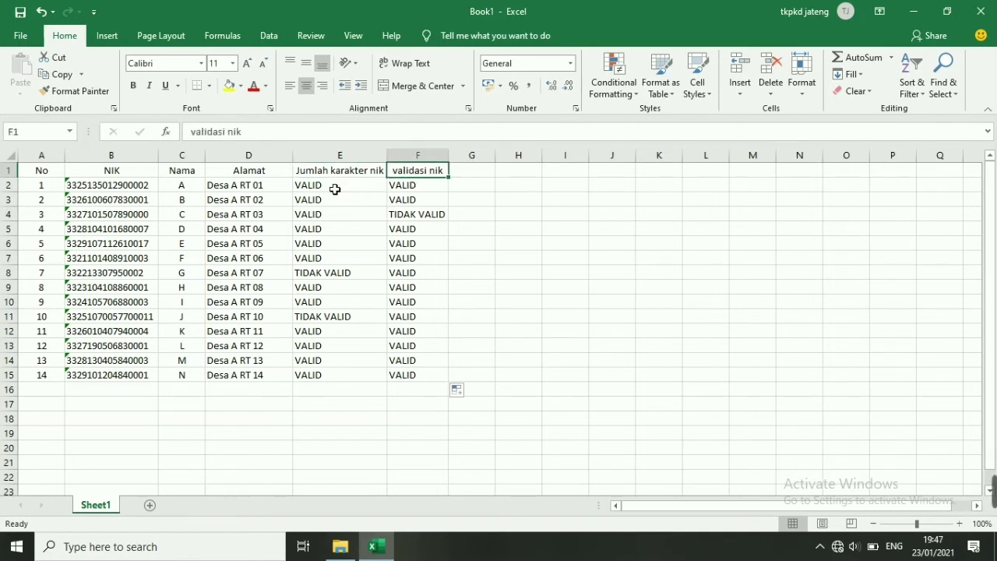
{"action": "left_click", "coordinate": [335, 189]}
{"action": "left_click", "coordinate": [407, 187]}
{"action": "left_click", "coordinate": [468, 196]}
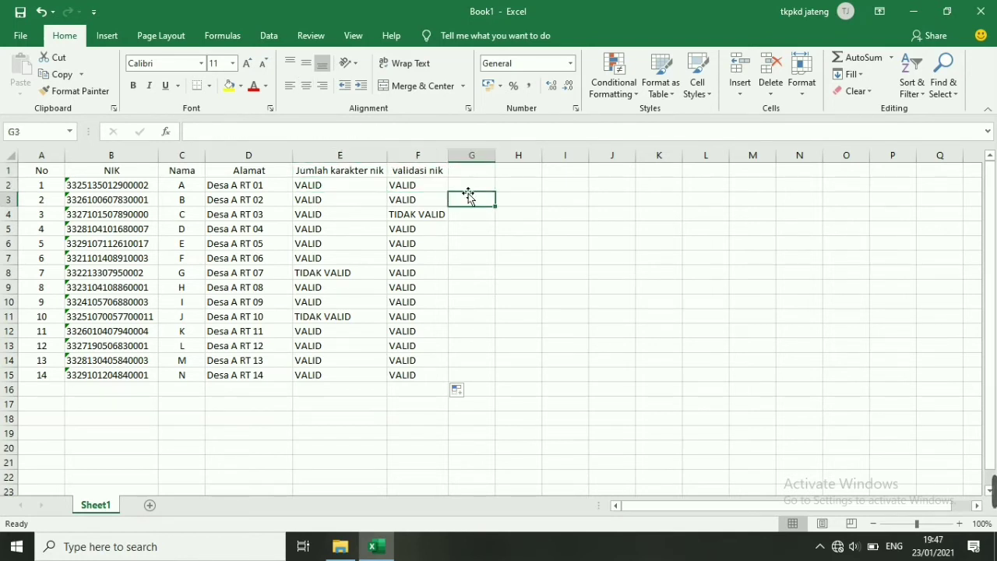
{"action": "left_click", "coordinate": [469, 187]}
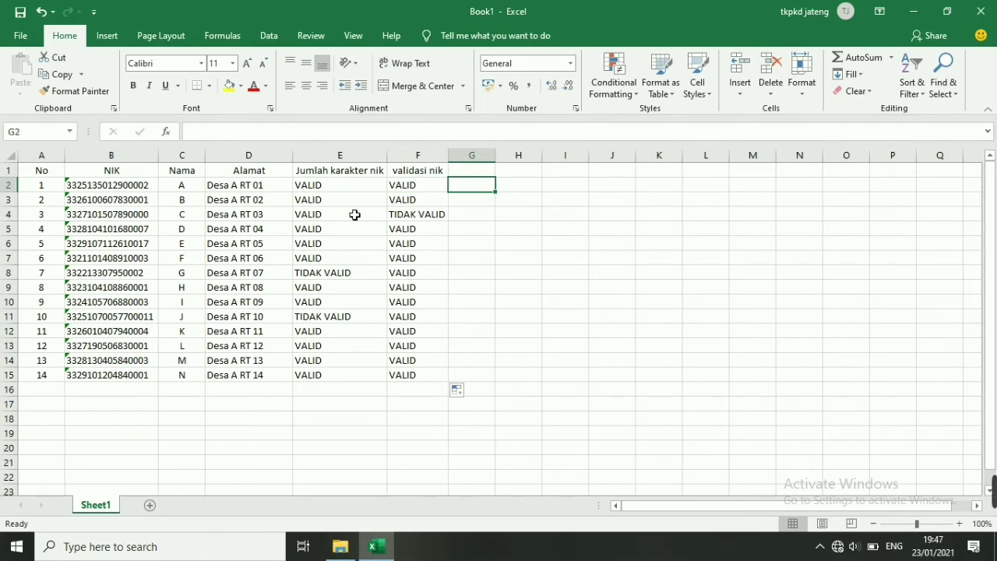
Step: Add the header "Nik_valid" in cell G1
{"action": "left_click", "coordinate": [480, 170]}
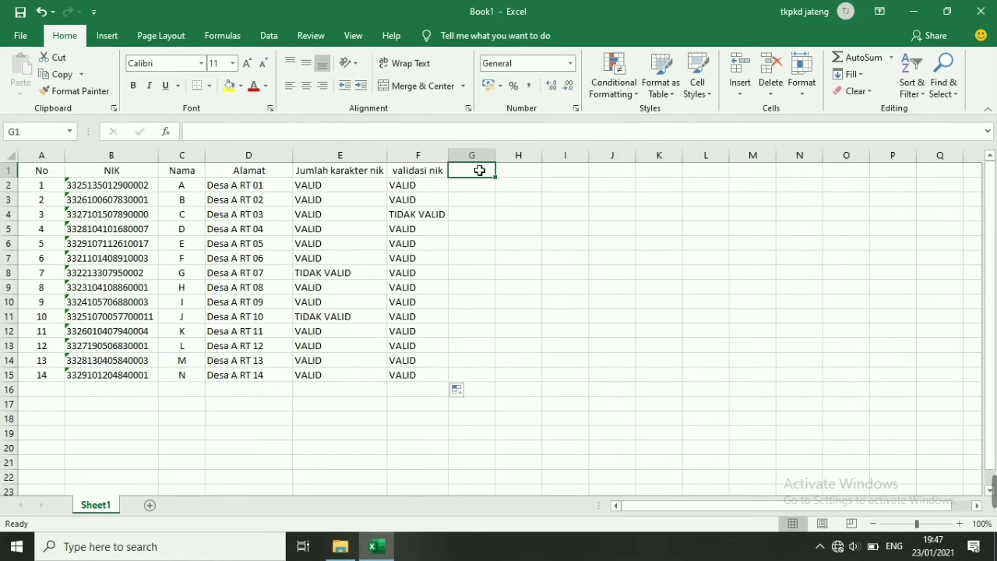
{"action": "type", "text": "v"}
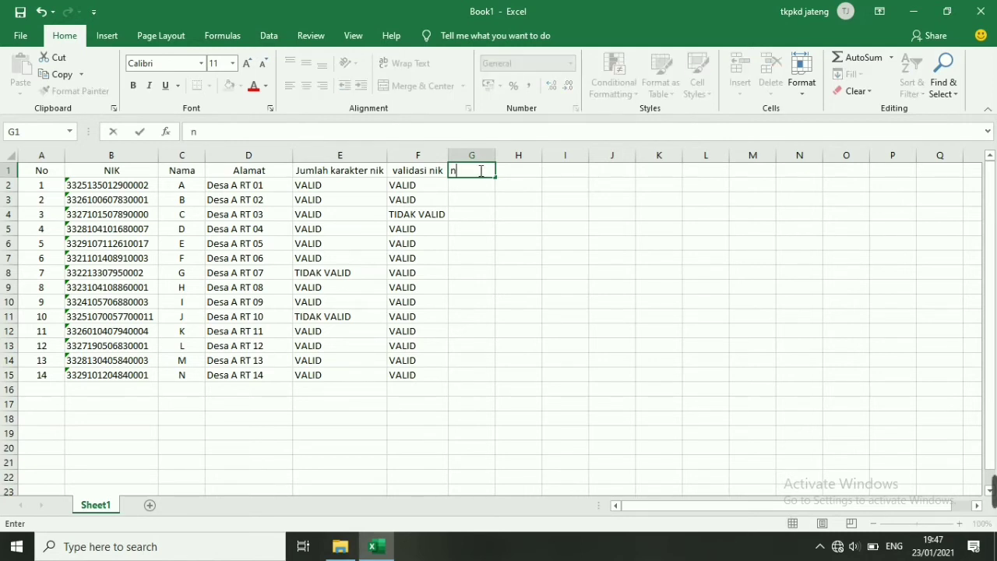
{"action": "key", "text": "BackSpace"}
{"action": "type", "text": "Nik_va"}
{"action": "key", "text": "BackSpace"}
{"action": "type", "text": "alid"}
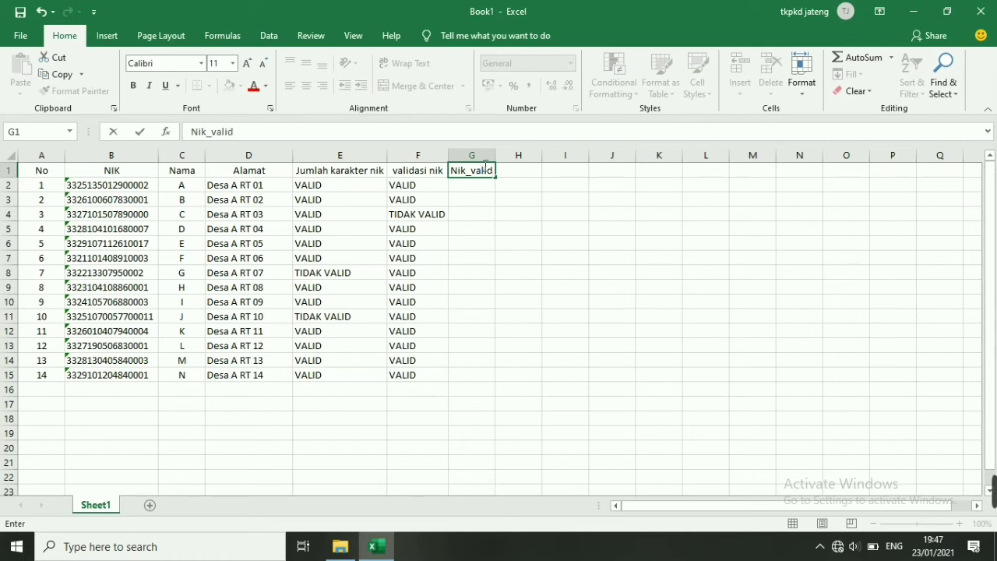
{"action": "key", "text": "Return"}
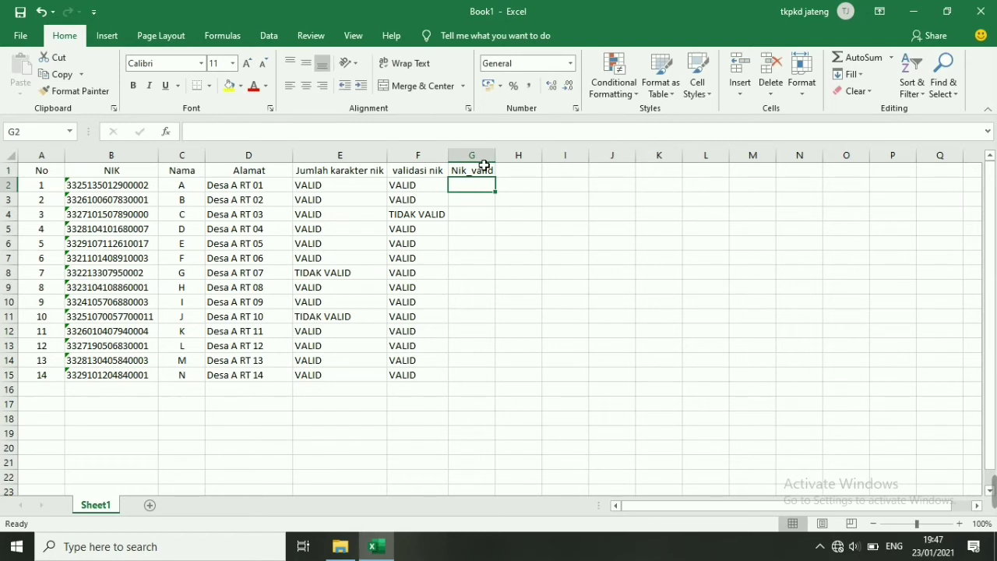
Step: Start an IF formula in cell G2 whose AND test requires both E2="VALID" and F2="VALID"
{"action": "type", "text": "="}
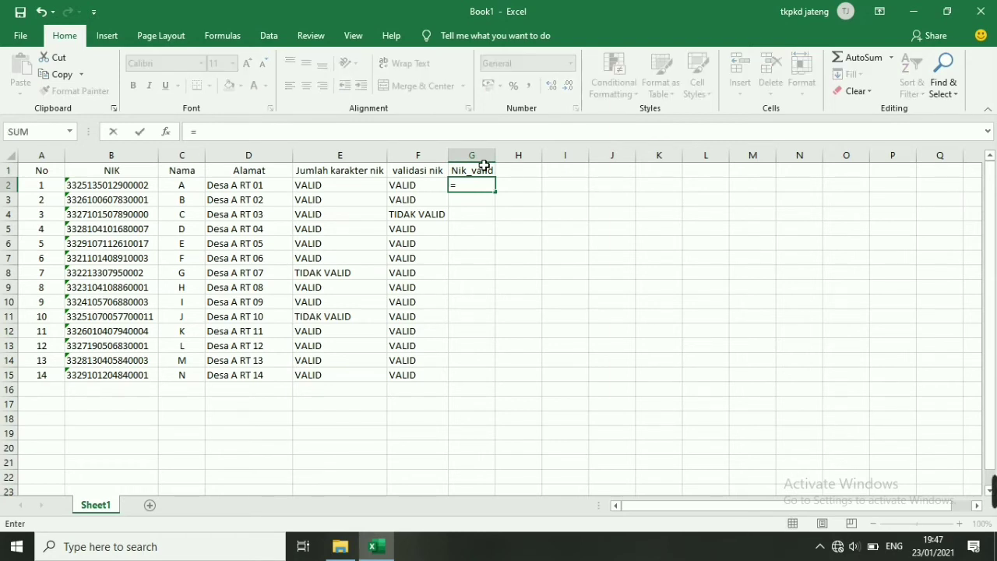
{"action": "type", "text": "if"}
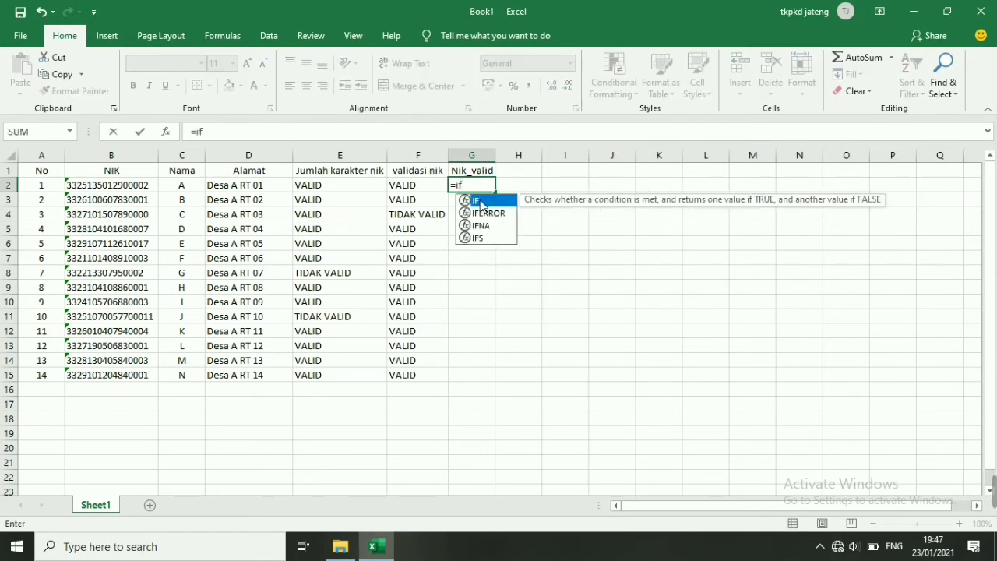
{"action": "key", "text": "Tab"}
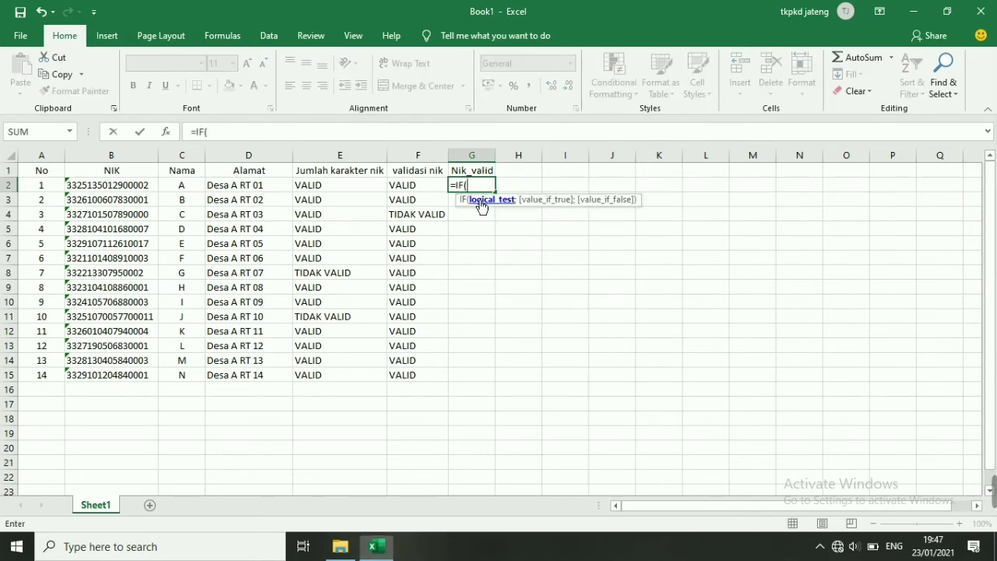
{"action": "left_click", "coordinate": [363, 186]}
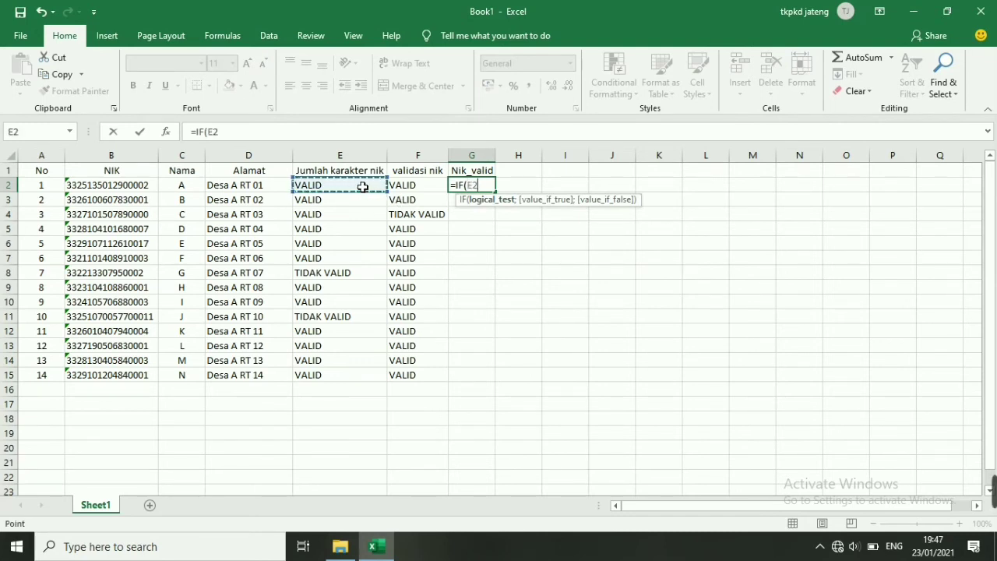
{"action": "key", "text": "BackSpace"}
{"action": "key", "text": "BackSpace"}
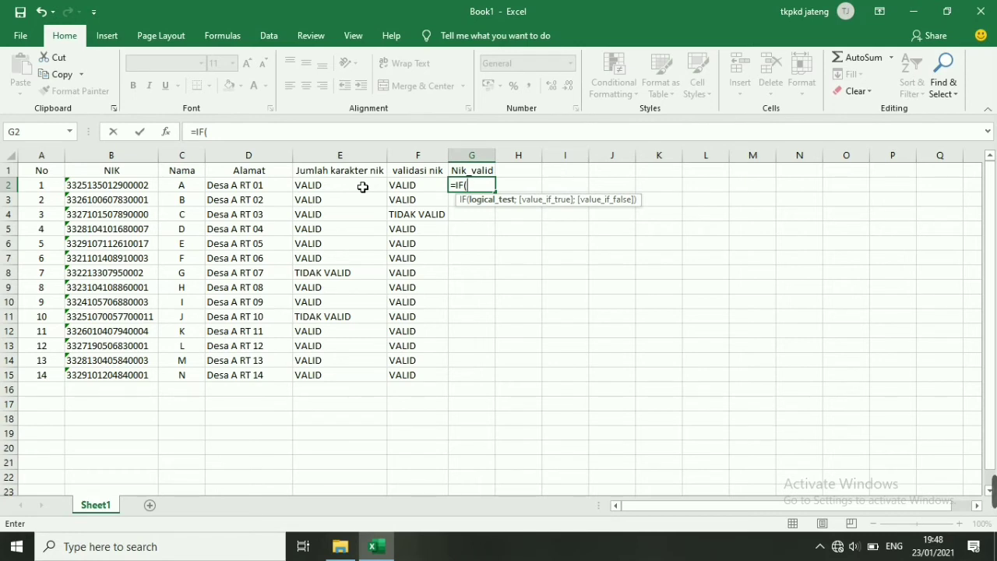
{"action": "type", "text": "and"}
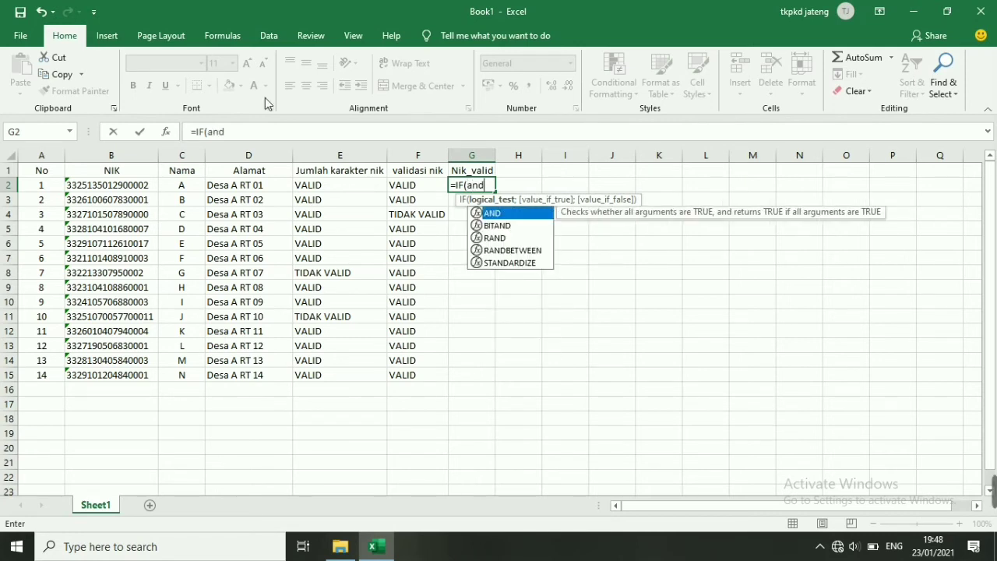
{"action": "double_click", "coordinate": [531, 213]}
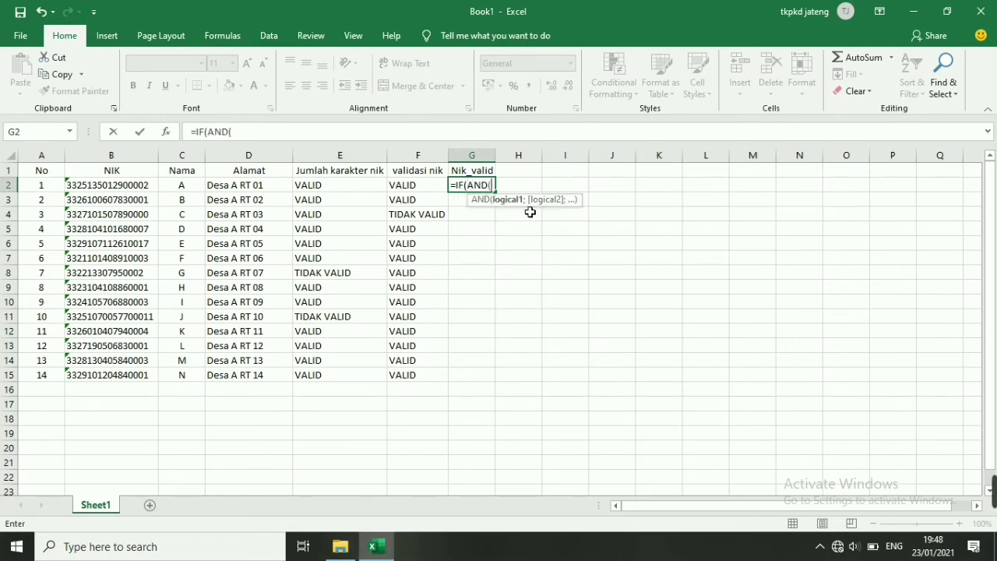
{"action": "left_click", "coordinate": [314, 186]}
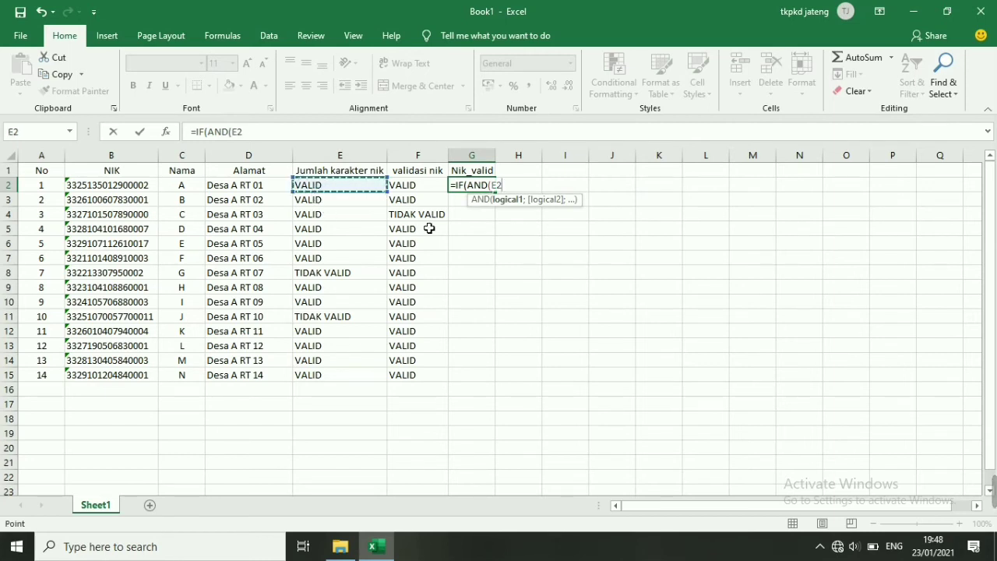
{"action": "type", "text": "=\""}
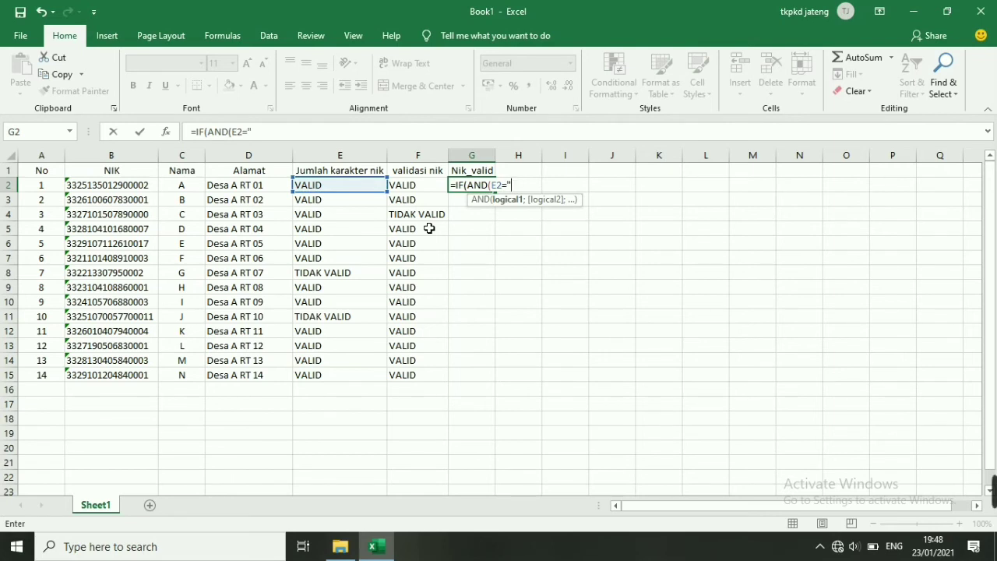
{"action": "type", "text": "VALID"}
{"action": "type", "text": ";"}
{"action": "left_click", "coordinate": [419, 185]}
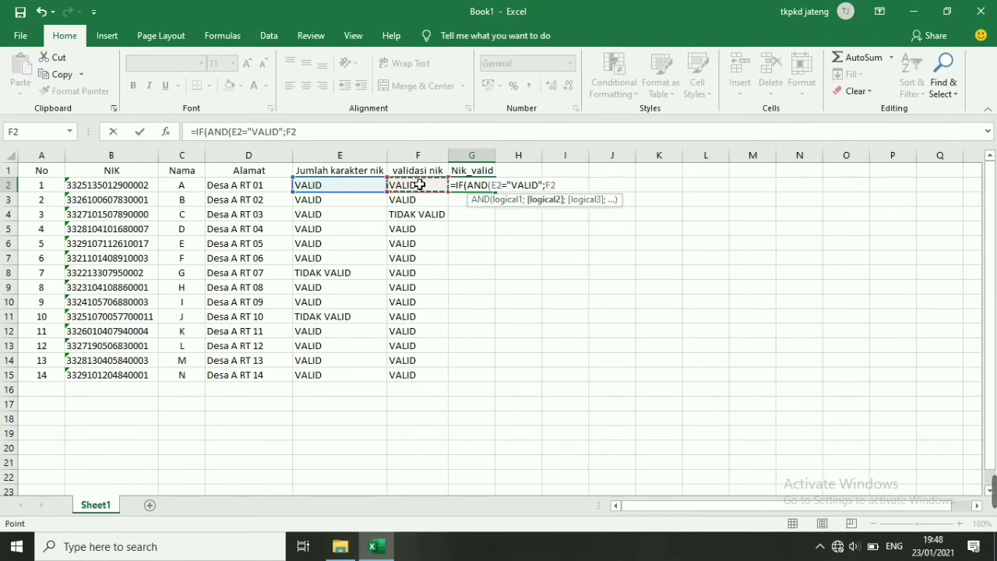
{"action": "type", "text": "="}
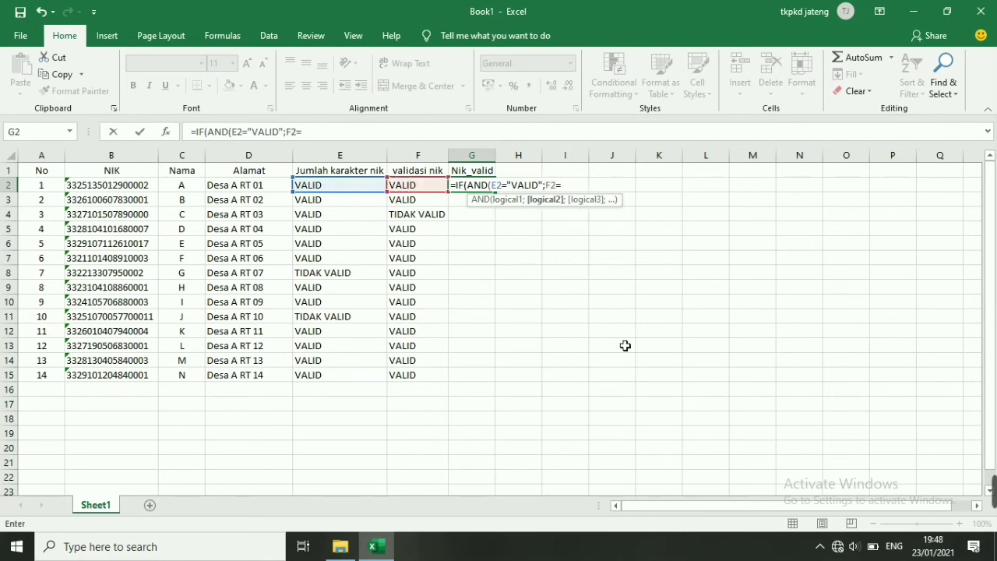
{"action": "type", "text": "\"VALID\""}
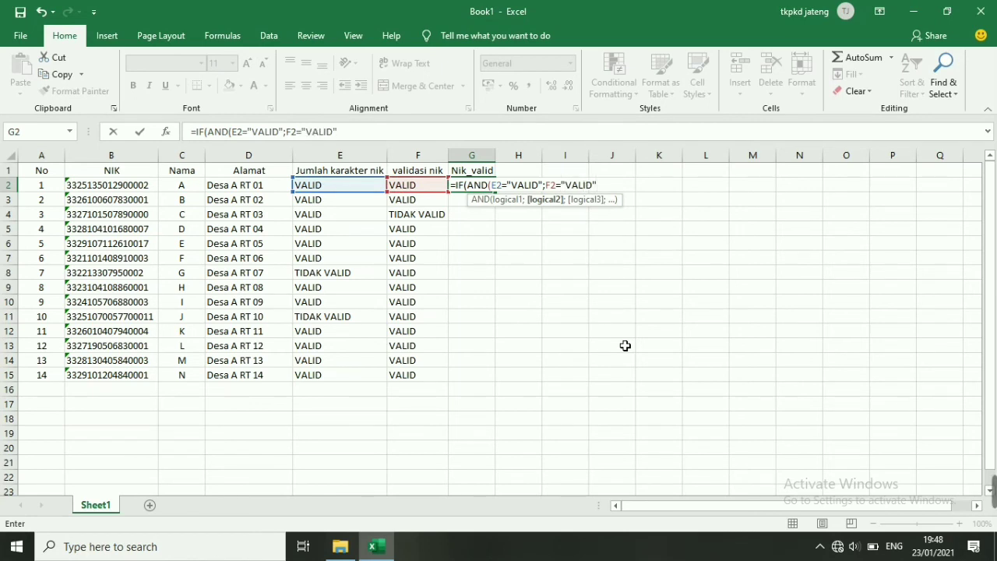
Step: Complete the G2 formula so it returns "VALID" when both checks pass and "TIDAK VALID" otherwise
{"action": "type", "text": ");\""}
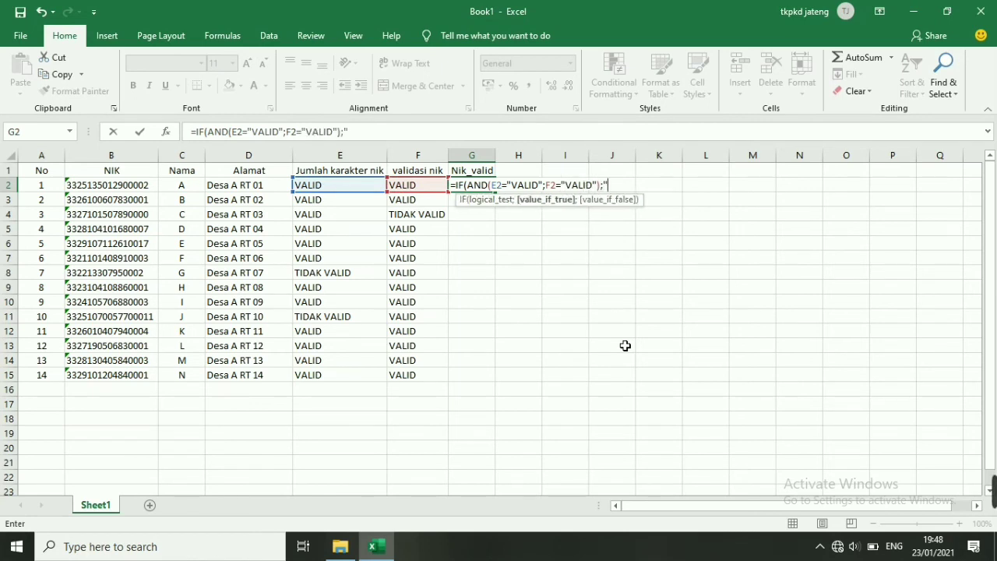
{"action": "type", "text": "VALID"}
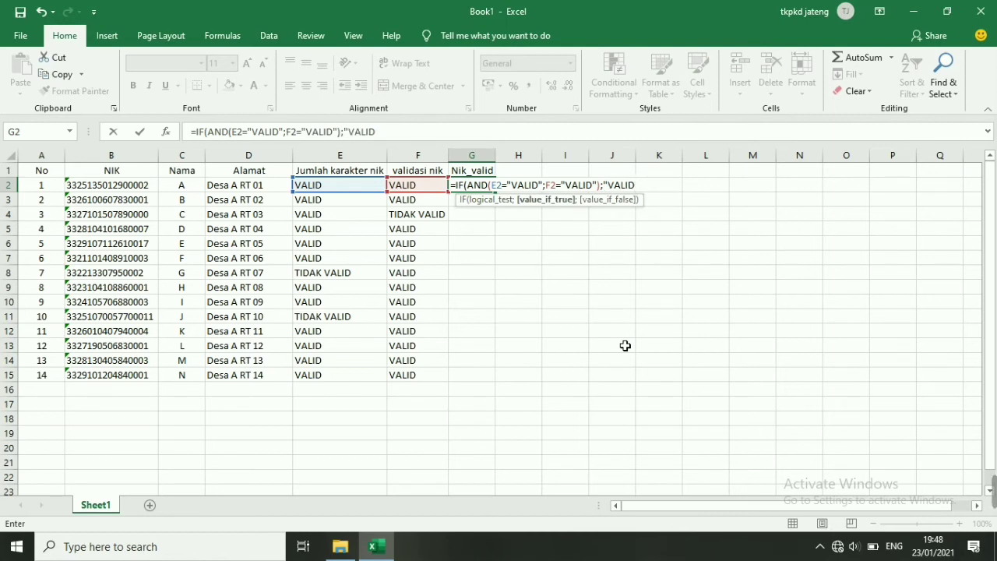
{"action": "type", "text": "\";"}
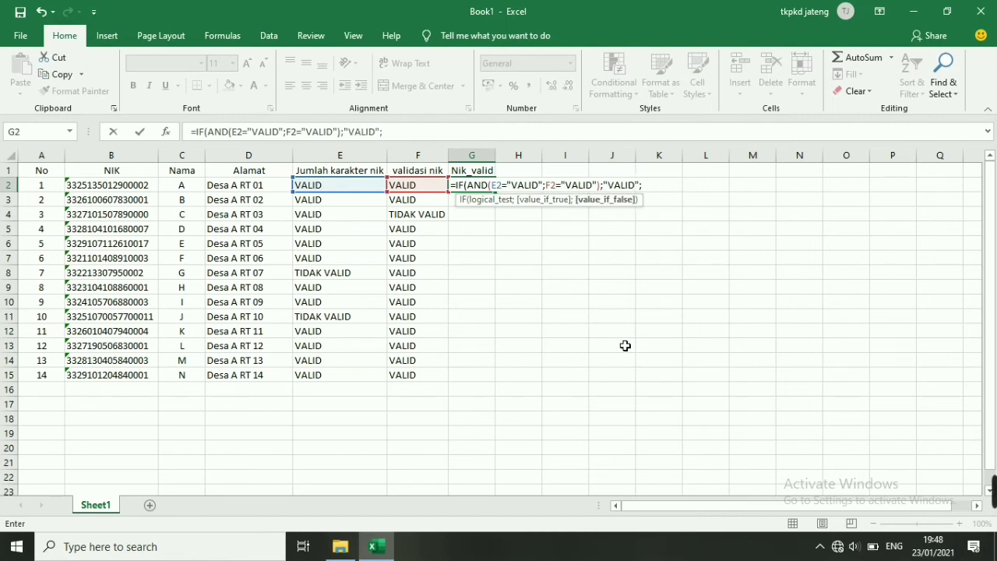
{"action": "type", "text": "\"TIDAK VA"}
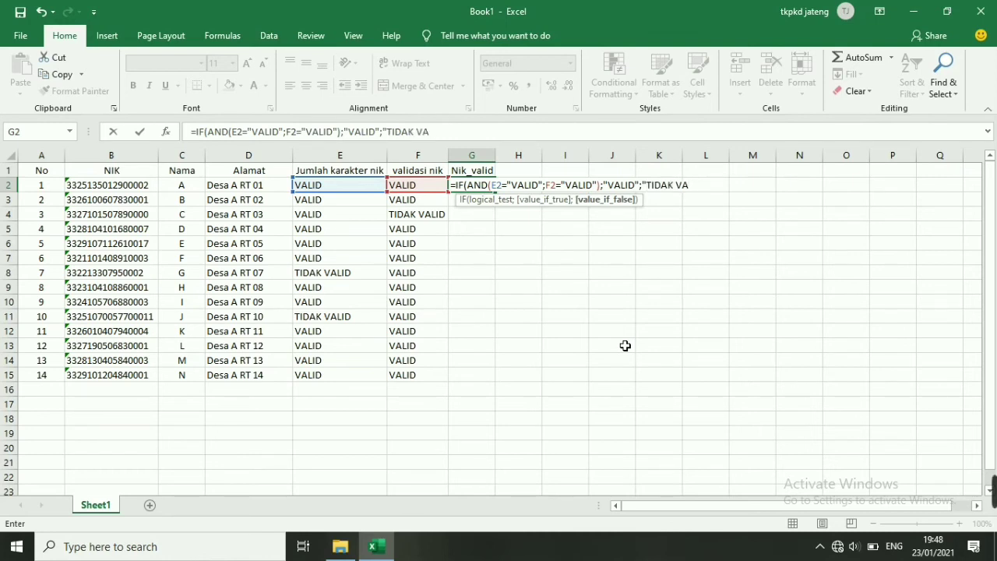
{"action": "type", "text": "LID\")"}
{"action": "key", "text": "Return"}
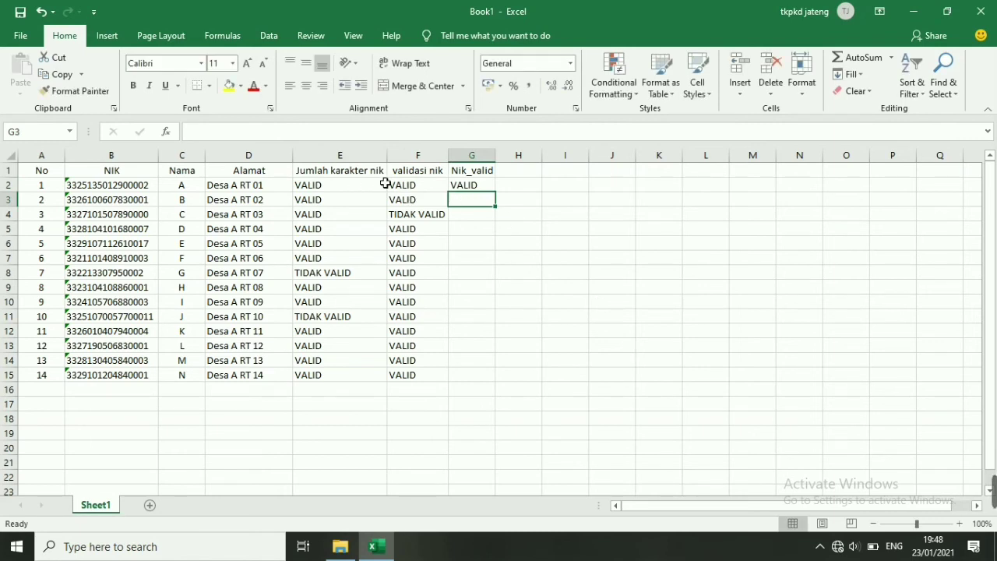
Step: Copy the G2 formula down the Nik_valid column to G15
{"action": "left_click", "coordinate": [465, 187]}
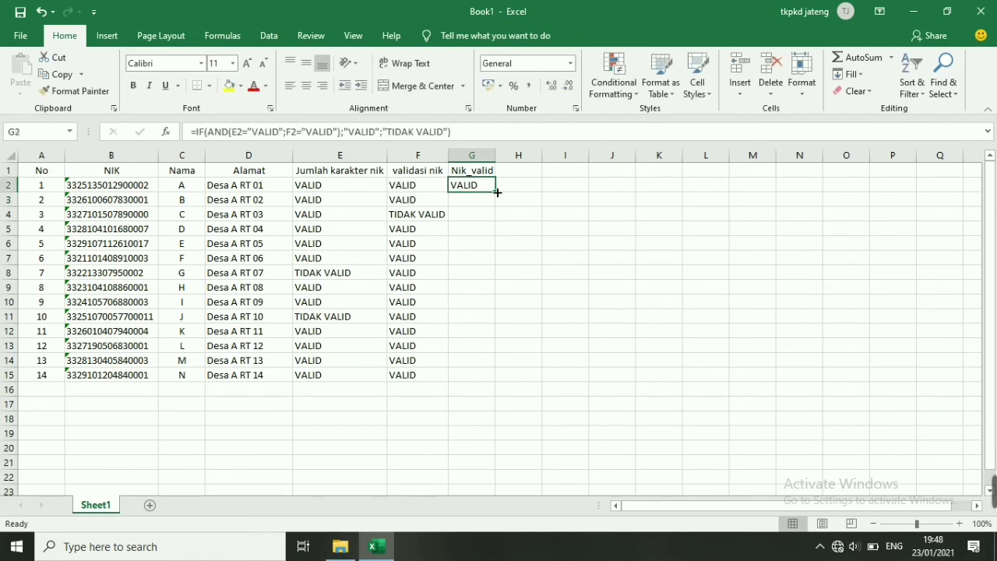
{"action": "left_click_drag", "start_coordinate": [496, 192], "coordinate": [497, 387]}
{"action": "left_click", "coordinate": [518, 331]}
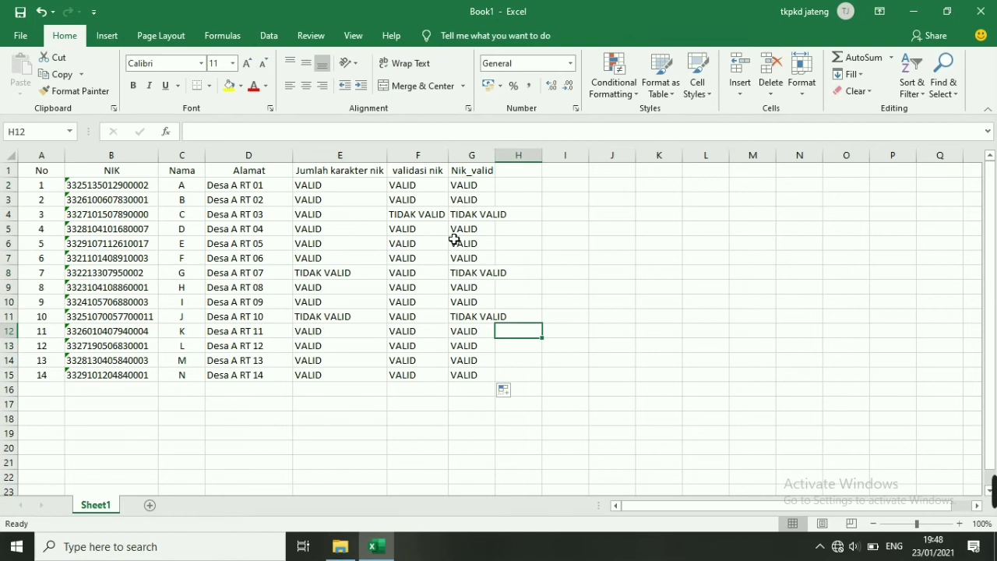
Step: Review the Nik_valid results in G1:G15, comparing rows 4 and 8 with their length and last-four-digit checks
{"action": "left_click", "coordinate": [341, 217]}
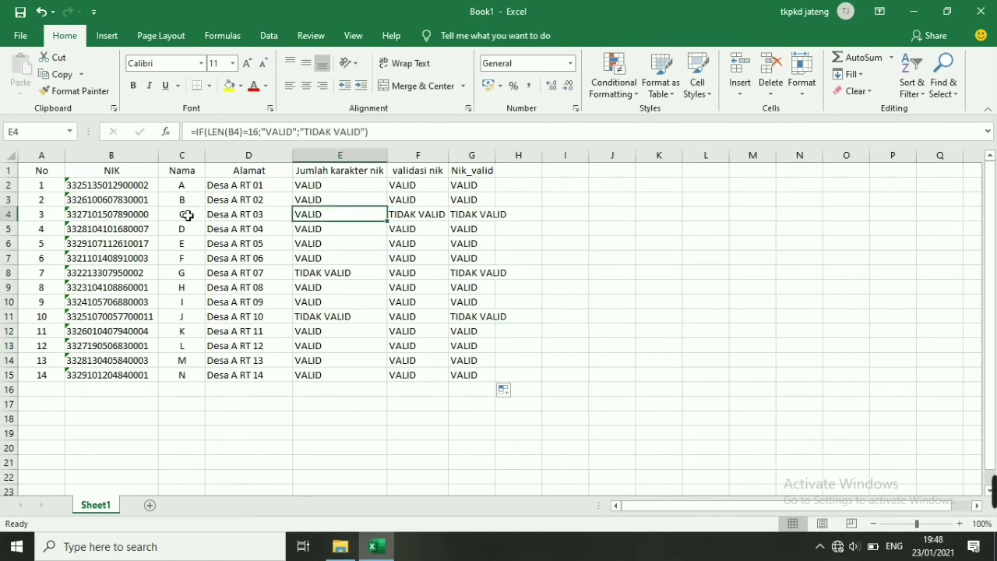
{"action": "left_click", "coordinate": [481, 215]}
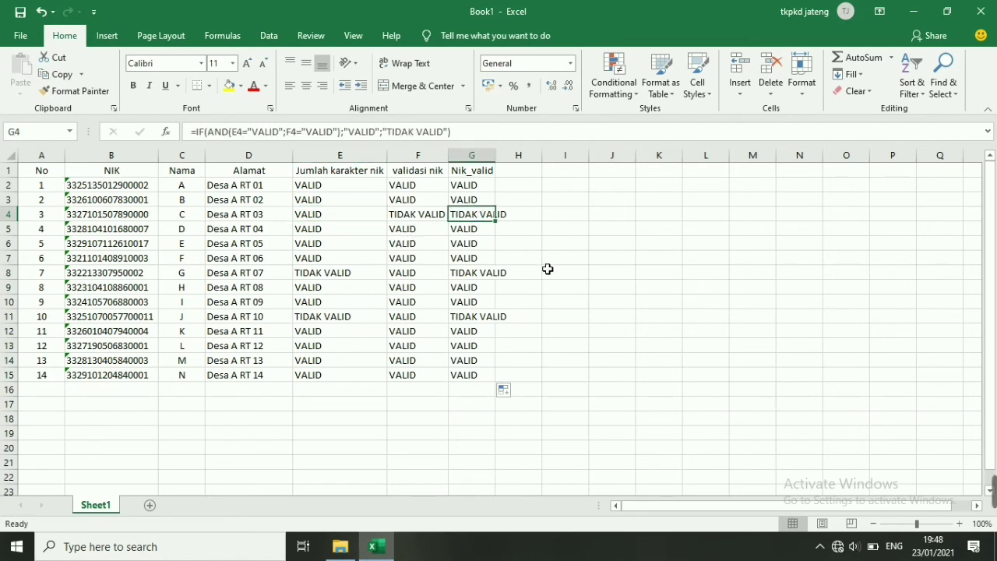
{"action": "left_click", "coordinate": [471, 273]}
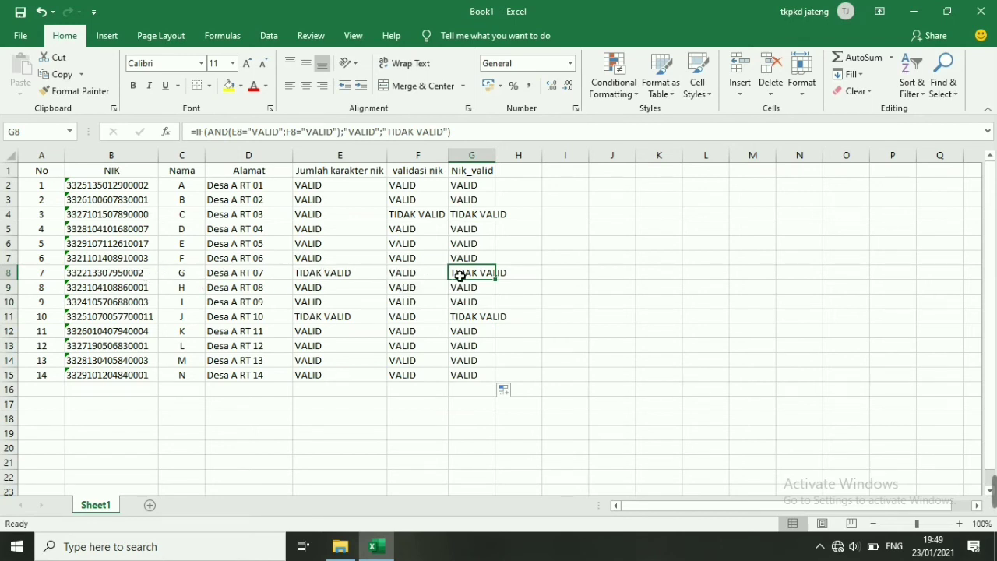
{"action": "left_click", "coordinate": [607, 229]}
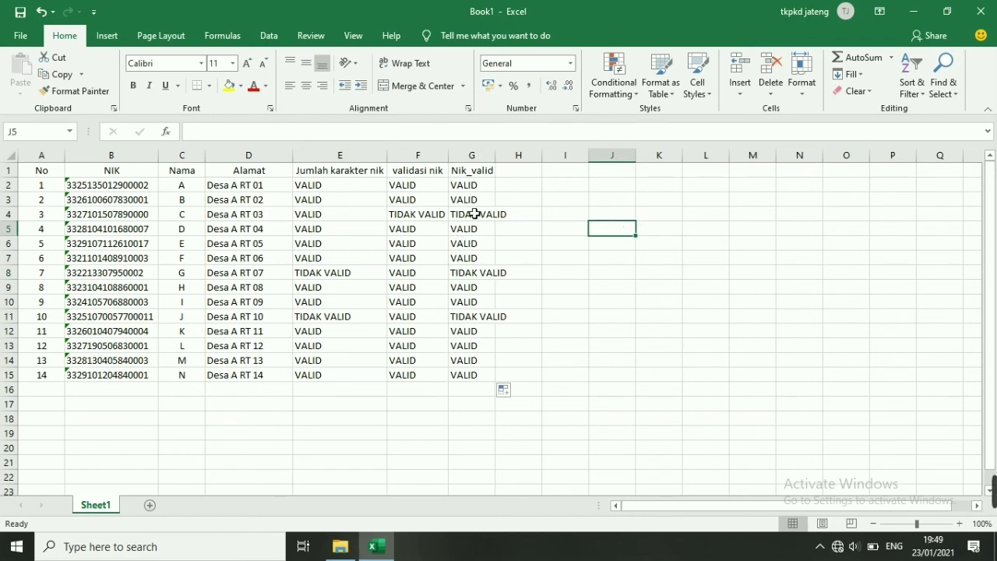
{"action": "left_click", "coordinate": [483, 155]}
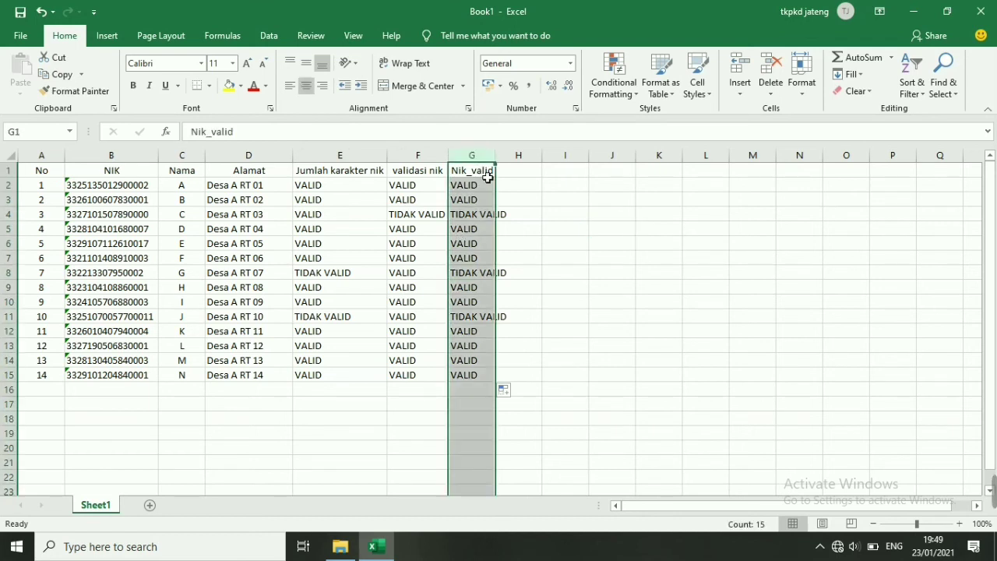
{"action": "left_click", "coordinate": [581, 298]}
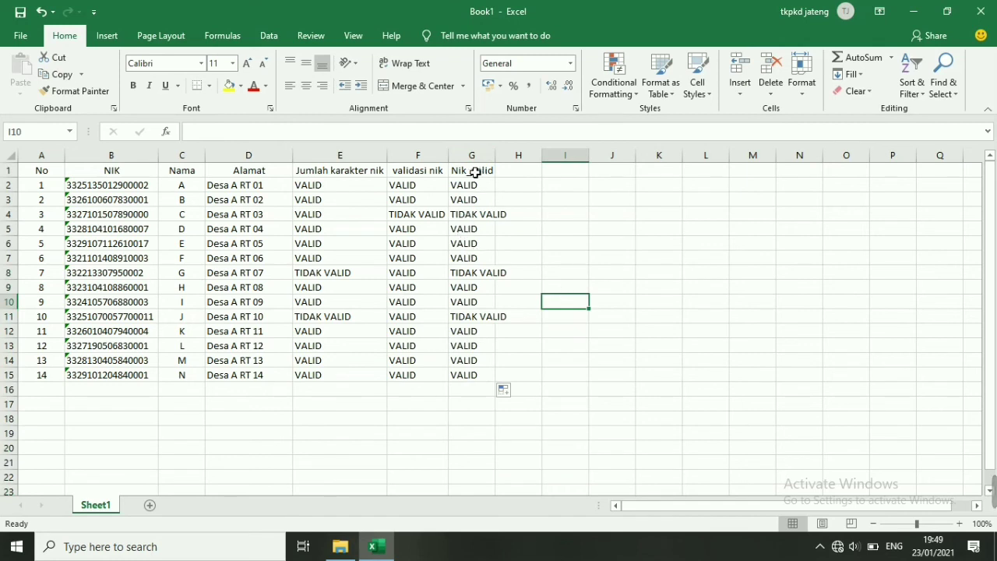
{"action": "left_click_drag", "start_coordinate": [476, 172], "coordinate": [460, 377]}
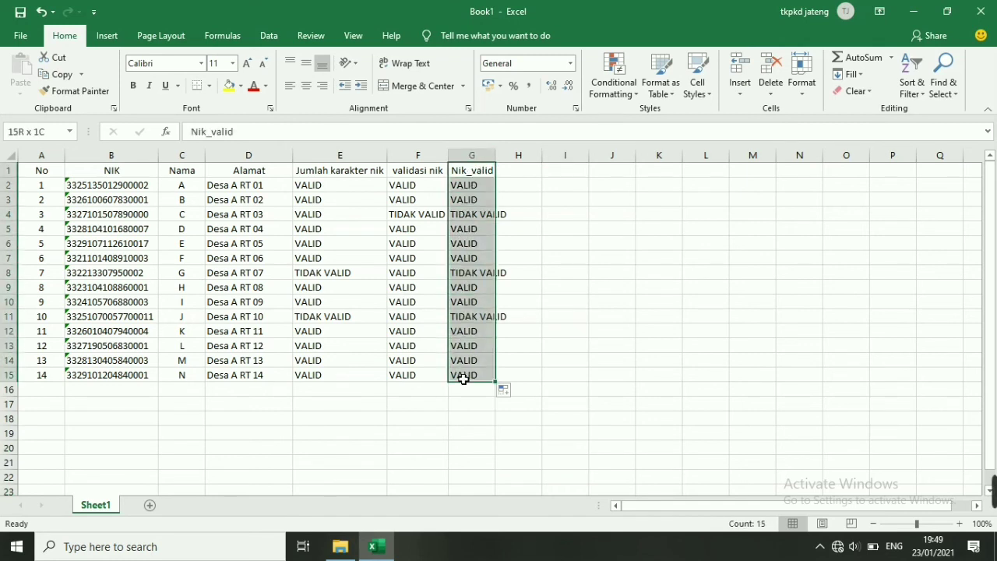
{"action": "left_click", "coordinate": [601, 271]}
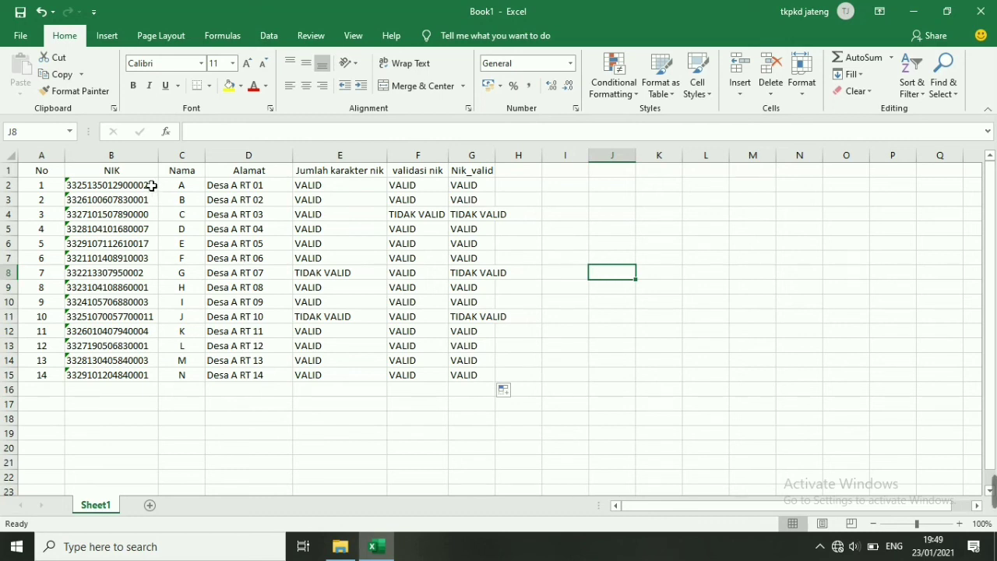
Step: Examine the first NIK entries along with the Nama and Alamat of the first record
{"action": "left_click_drag", "start_coordinate": [148, 187], "coordinate": [150, 229]}
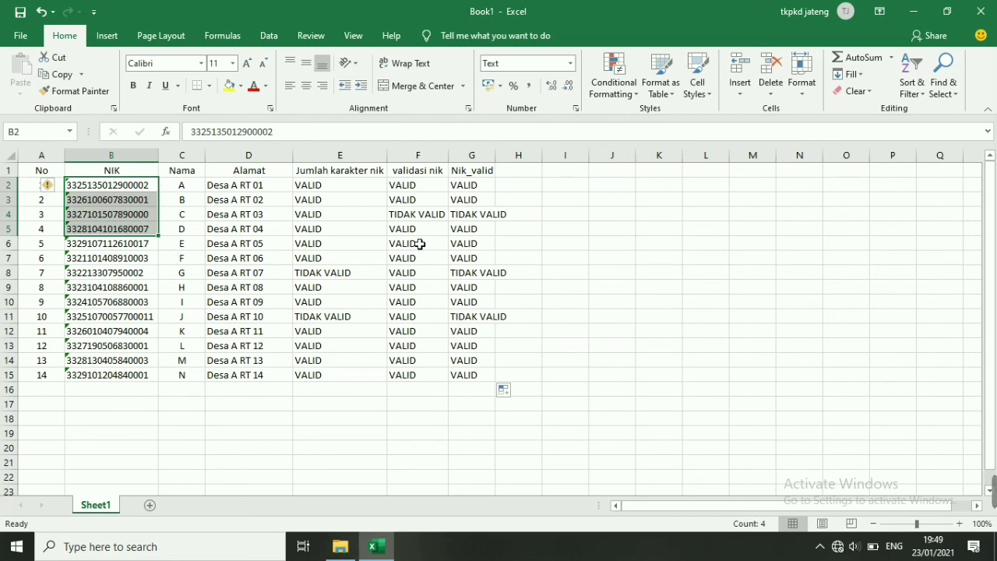
{"action": "left_click", "coordinate": [117, 187]}
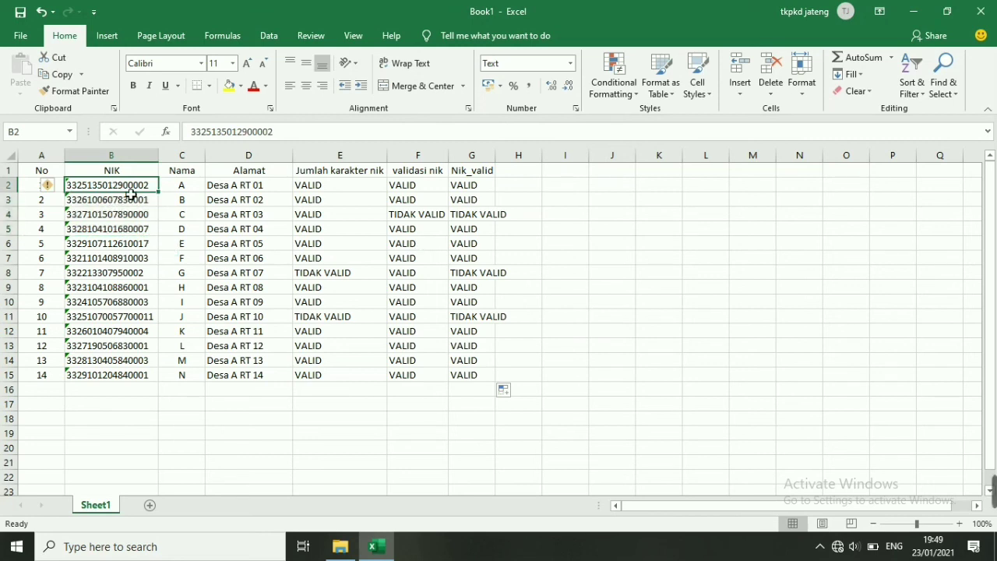
{"action": "left_click", "coordinate": [175, 185]}
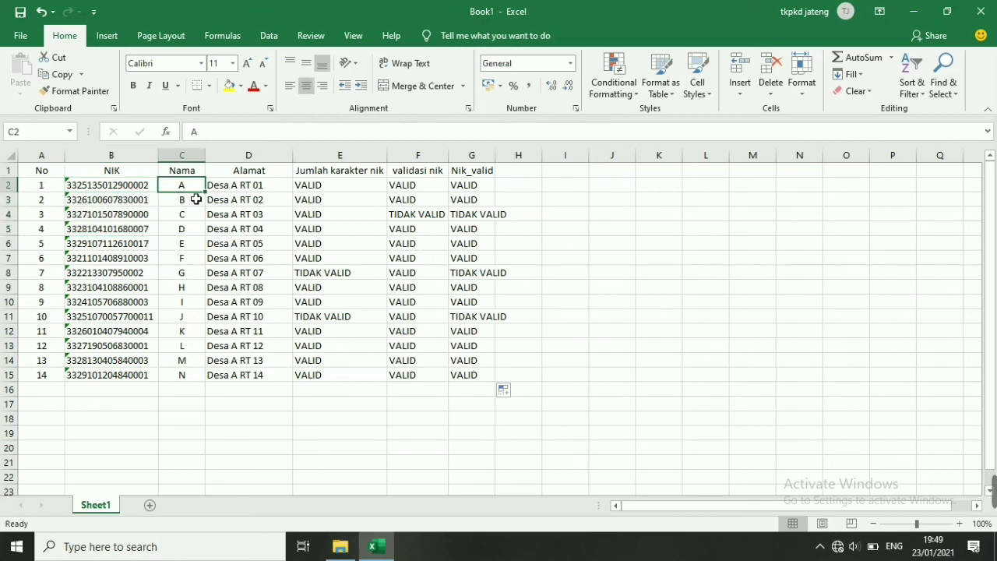
{"action": "left_click", "coordinate": [219, 196]}
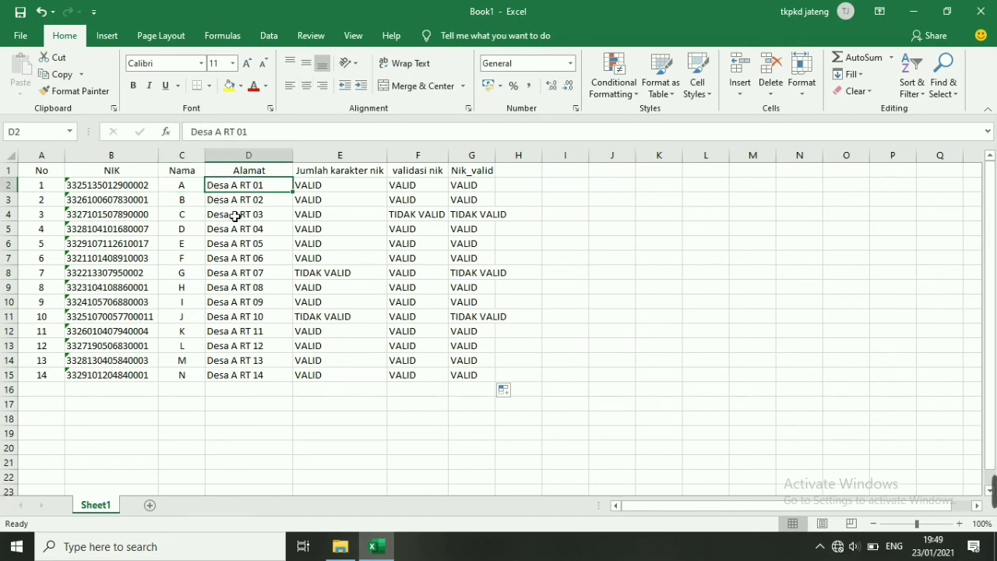